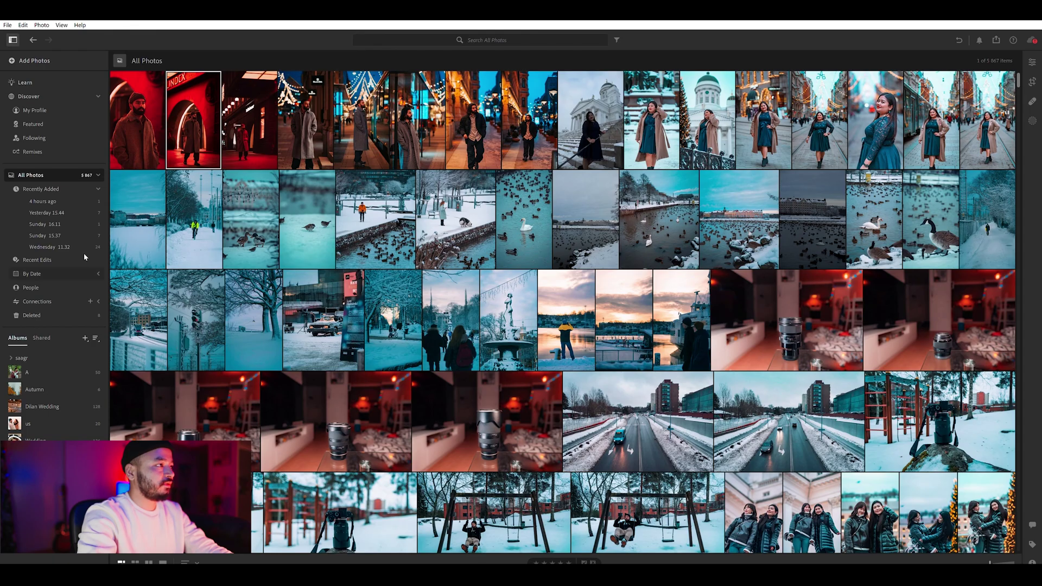
Step: Open the full-length portrait in the red-lit archway from the first row of All Photos
double_click(210, 116)
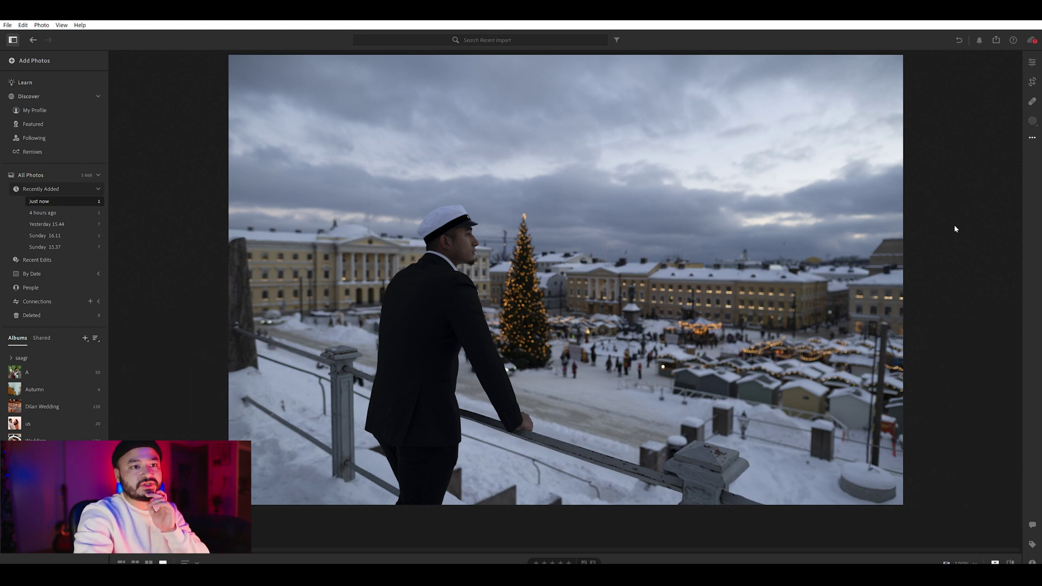
Step: Enable Remove Chromatic Aberration and Lens Corrections for the man-at-the-railing photo, and set the geometry Upright option to Auto
key(e)
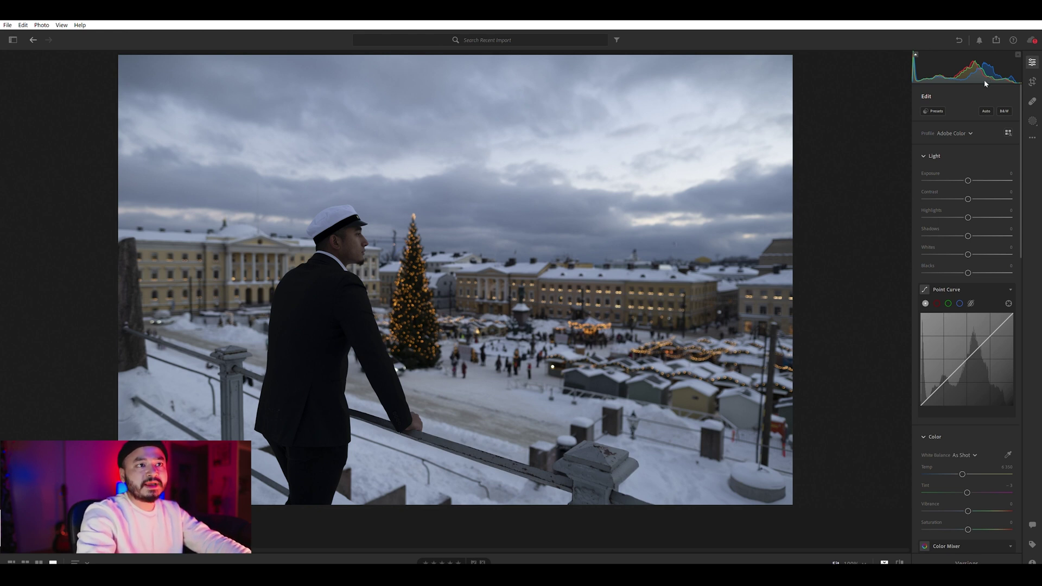
scroll(973, 151, down, 15)
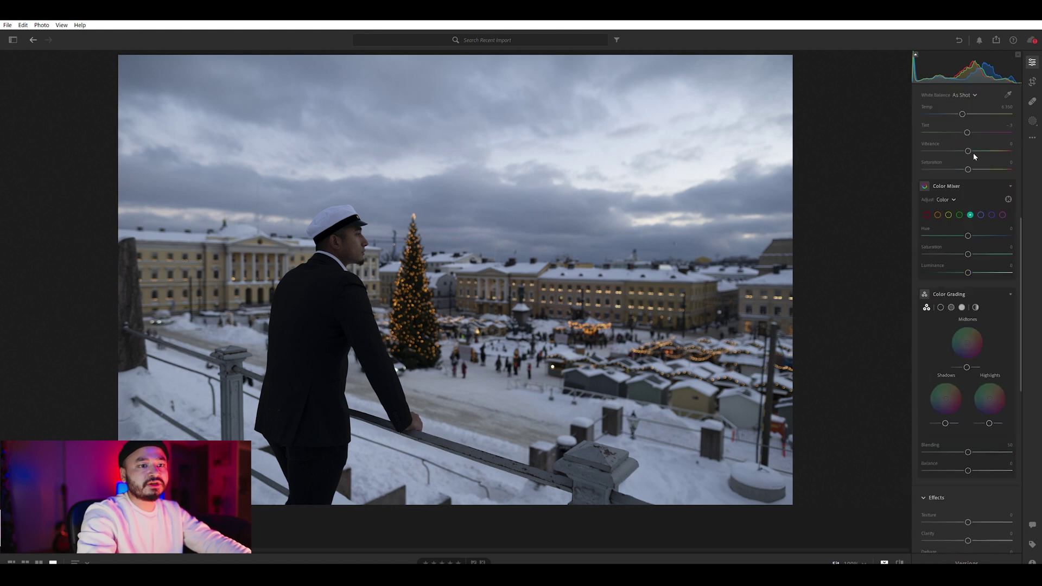
scroll(974, 156, down, 3)
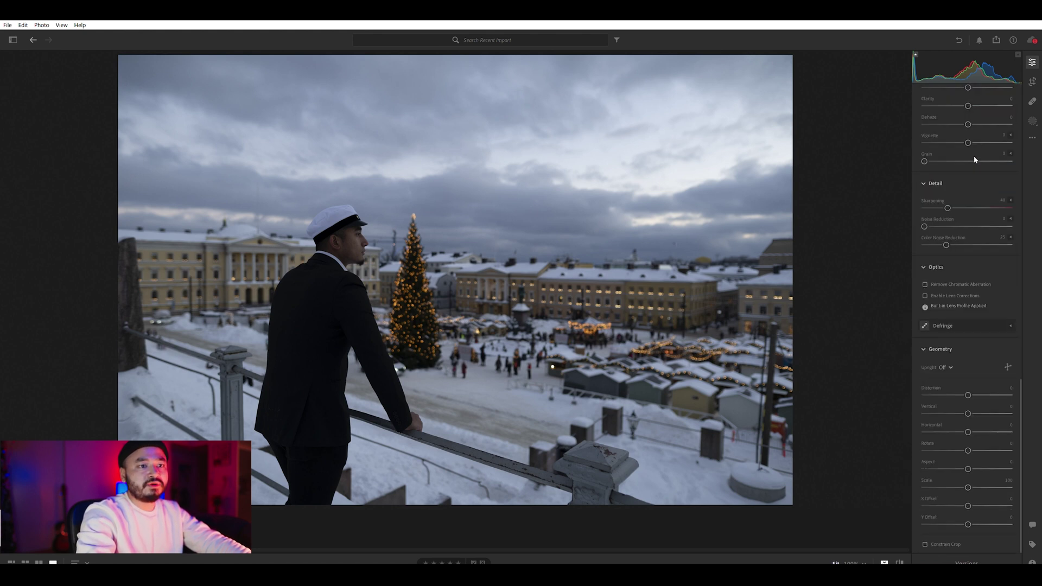
click(924, 285)
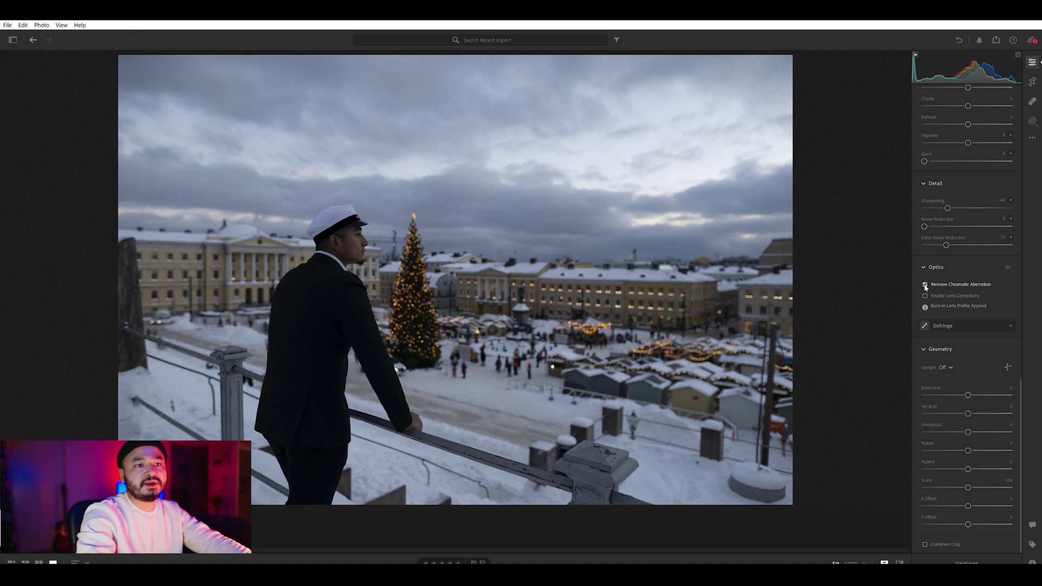
click(925, 296)
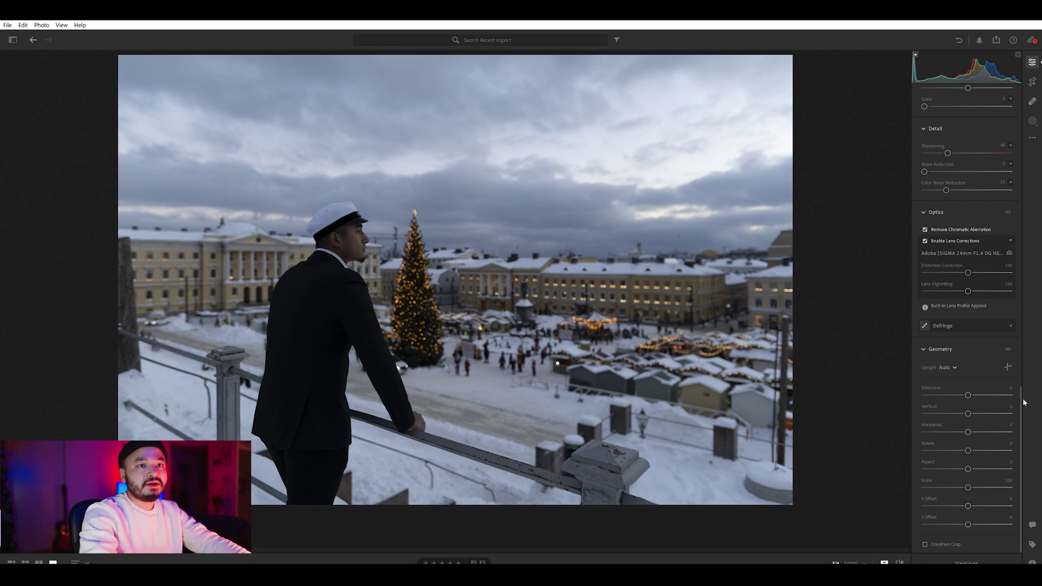
Step: Crop the photo to a 5 x 4 aspect ratio, shifting the image slightly to the right within the frame
scroll(1012, 409, up, 10)
scroll(1013, 410, up, 5)
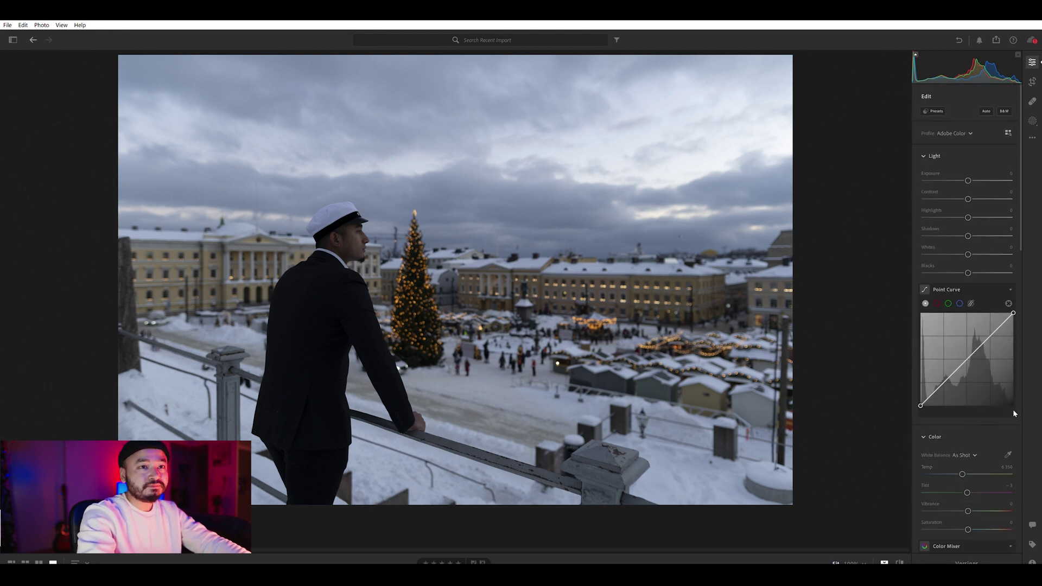
click(1033, 81)
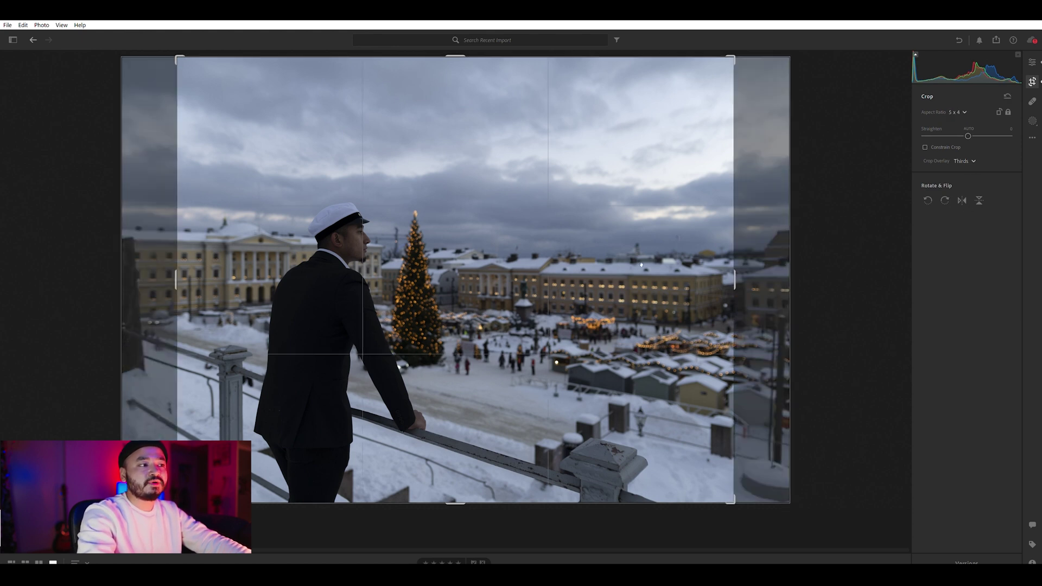
mouse_move(636, 267)
mouse_down()
mouse_move(650, 265)
mouse_move(616, 259)
mouse_move(649, 259)
mouse_move(638, 259)
mouse_up()
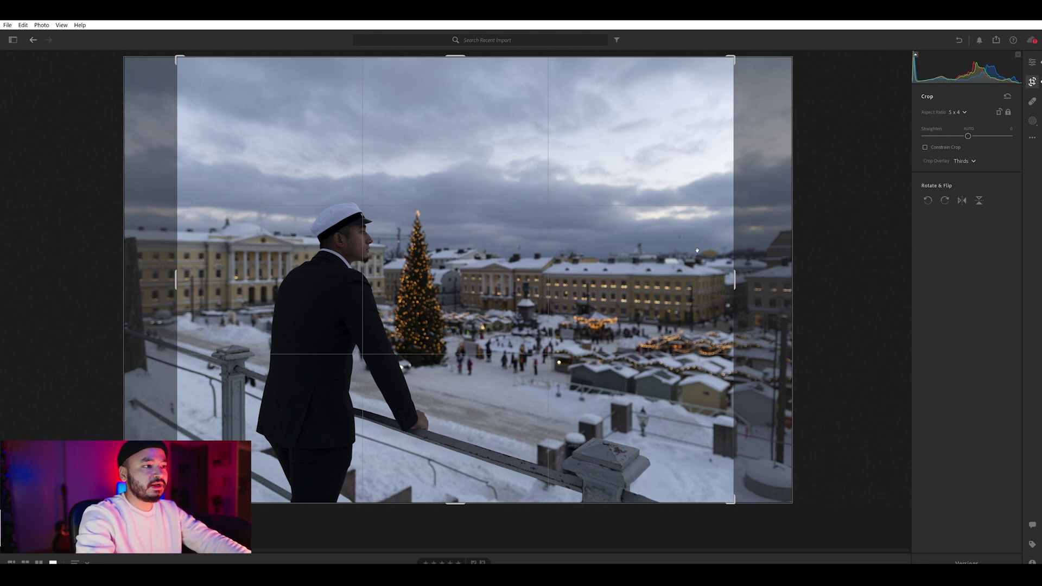
click(1032, 81)
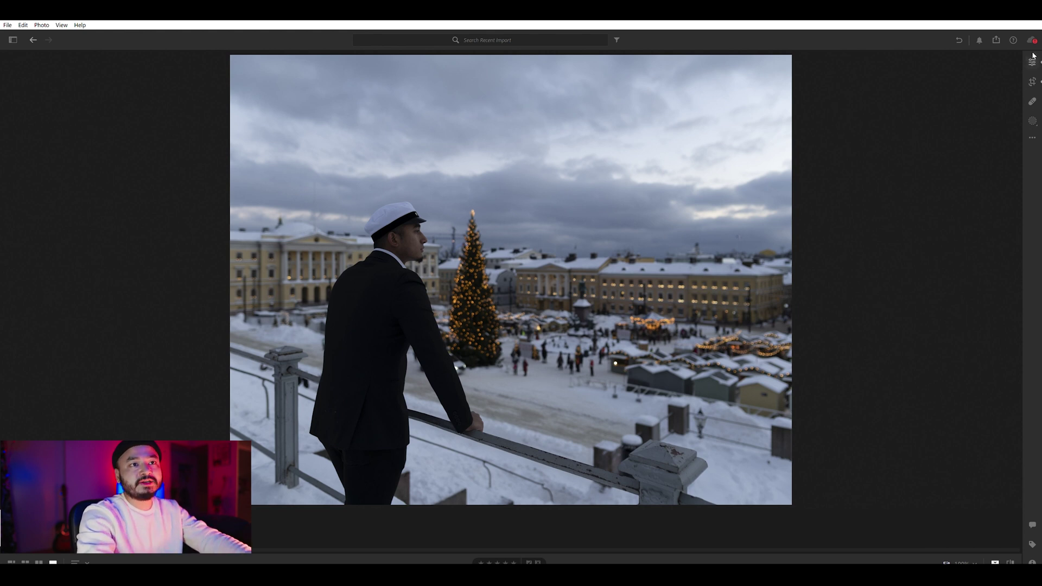
Step: Set Contrast to +12, lower Highlights to about −25 and raise Shadows to +29 in the light adjustments
click(1032, 61)
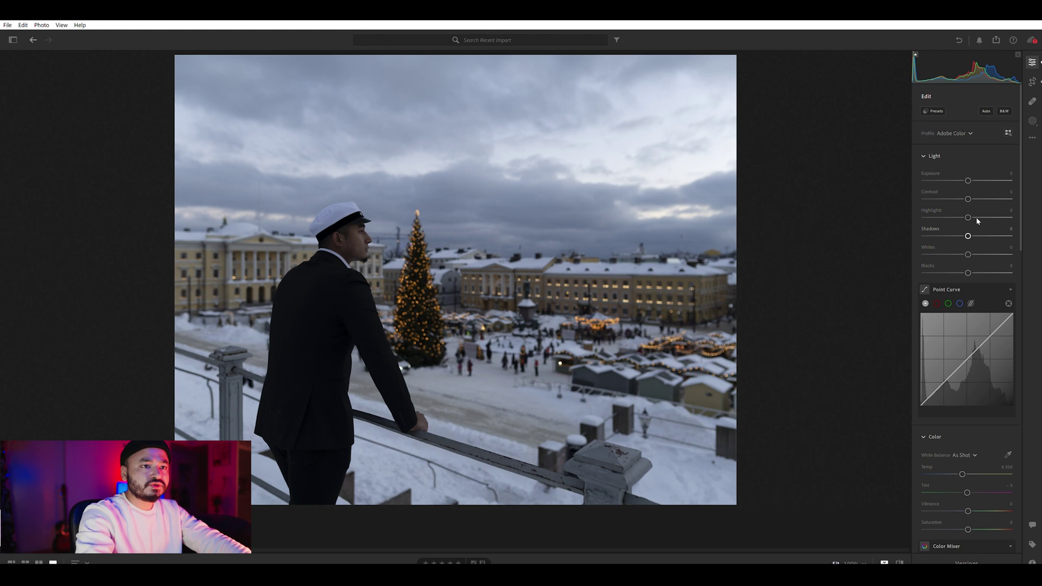
scroll(945, 211, down, 1)
scroll(946, 216, up, 1)
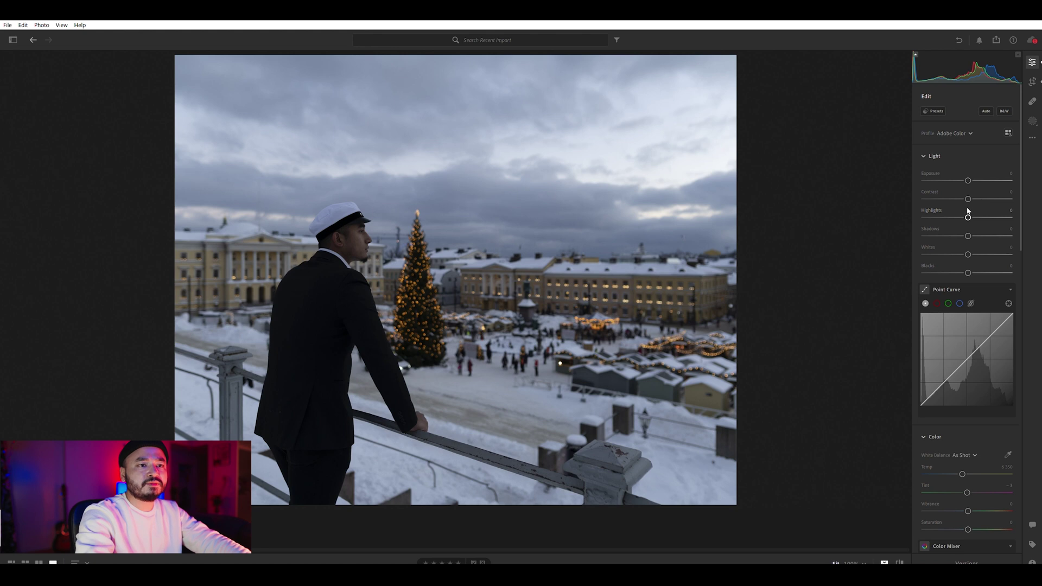
drag(967, 212, 981, 233)
drag(969, 198, 977, 194)
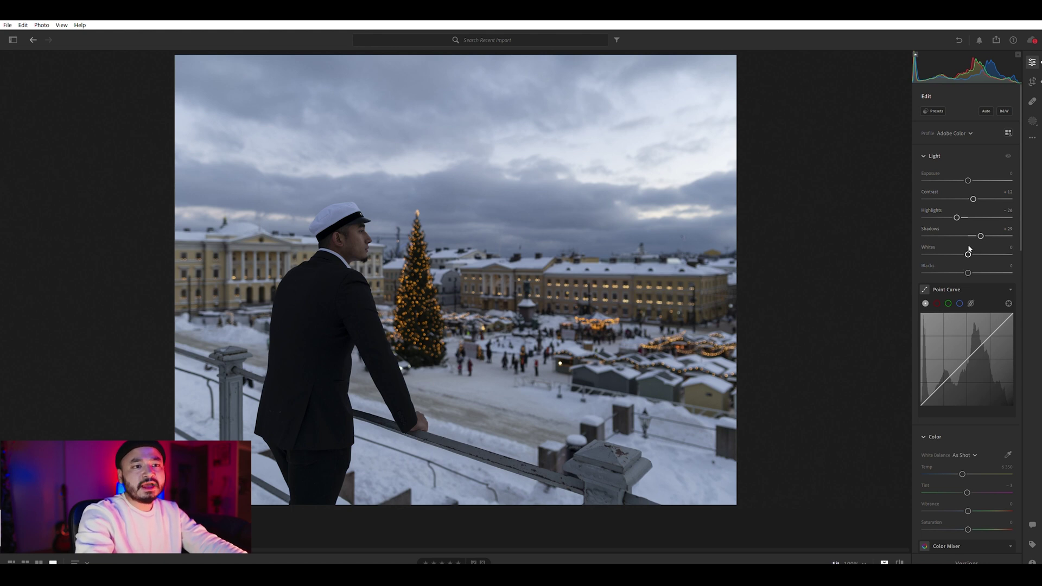
Step: Set Whites to +8, Blacks to −10 and Exposure to +0.19
drag(968, 253, 971, 252)
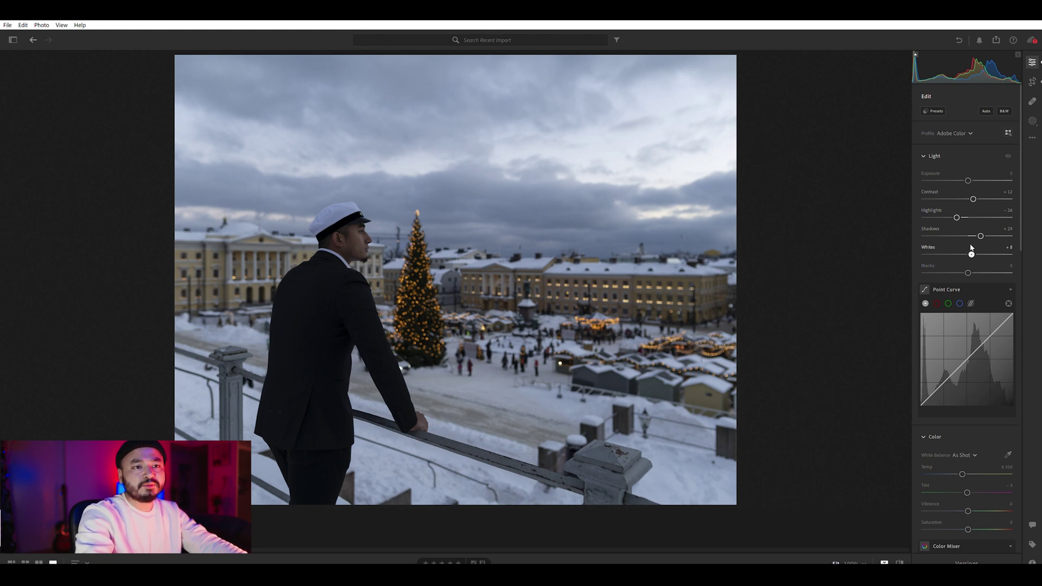
drag(967, 272, 963, 271)
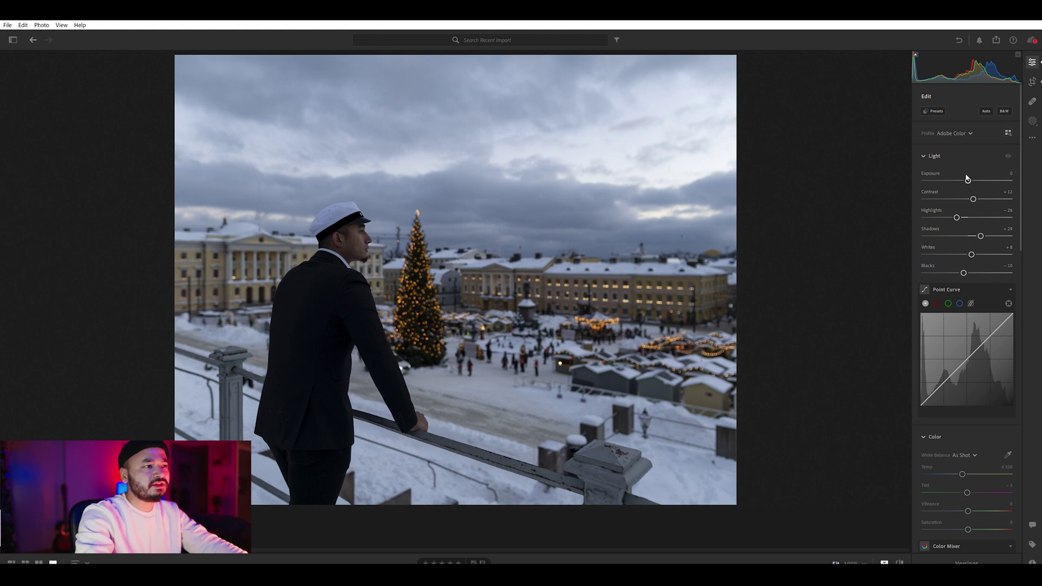
drag(967, 175, 968, 175)
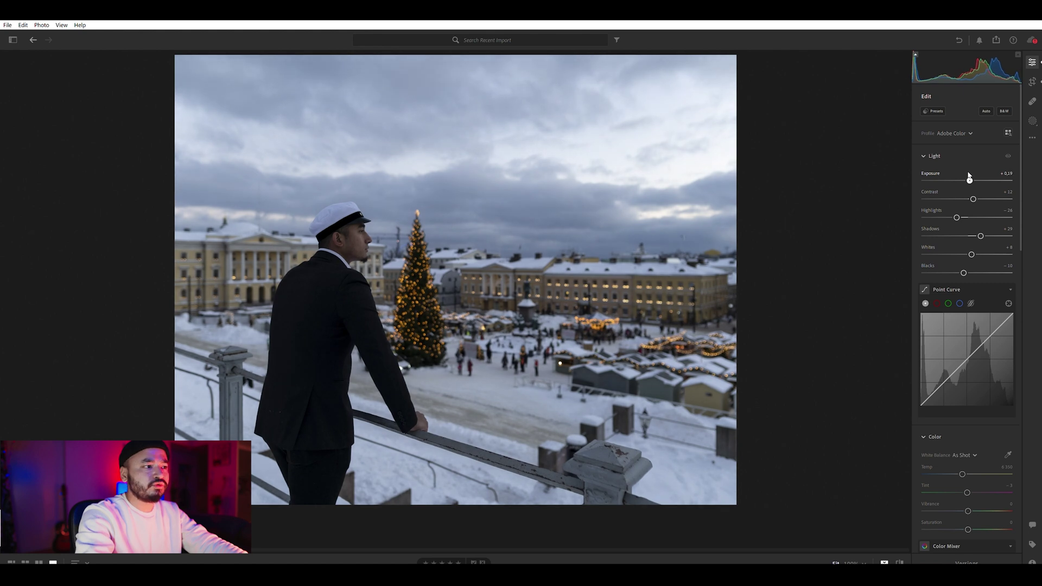
Step: Add three control points to the main point curve, in the shadows, midtones and highlights
scroll(957, 244, down, 1)
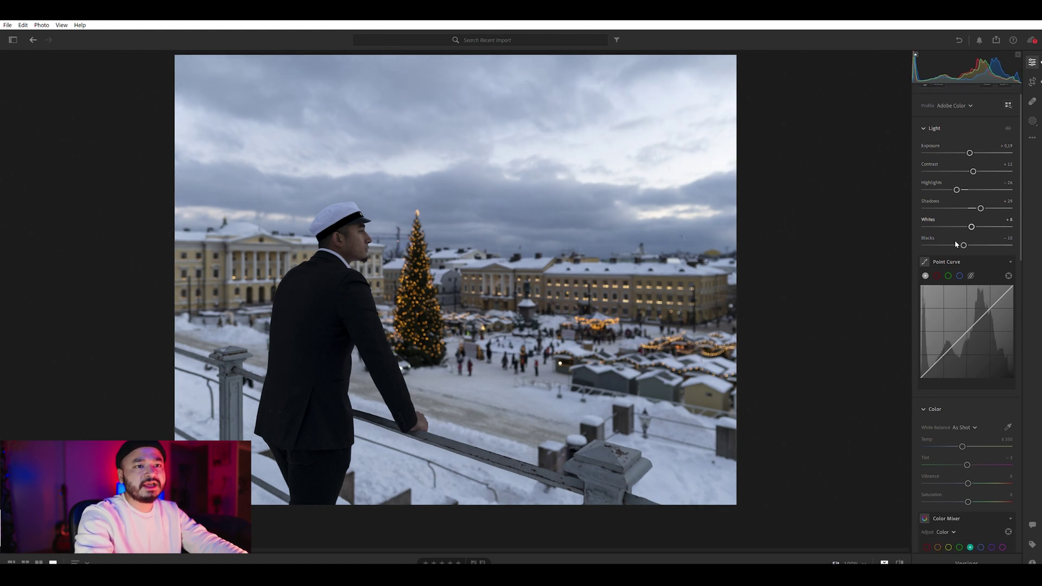
scroll(956, 244, down, 4)
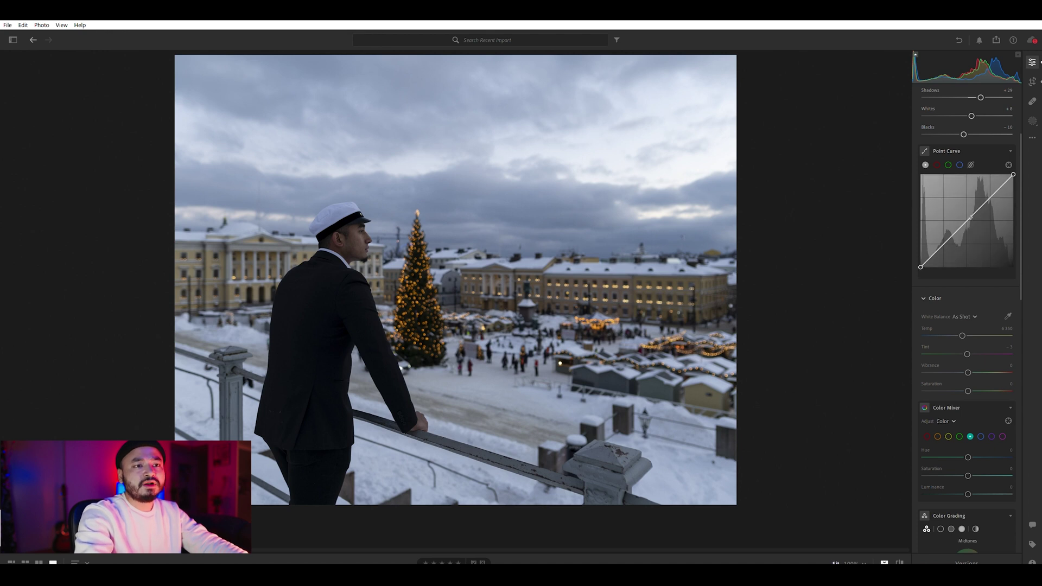
click(943, 243)
click(969, 220)
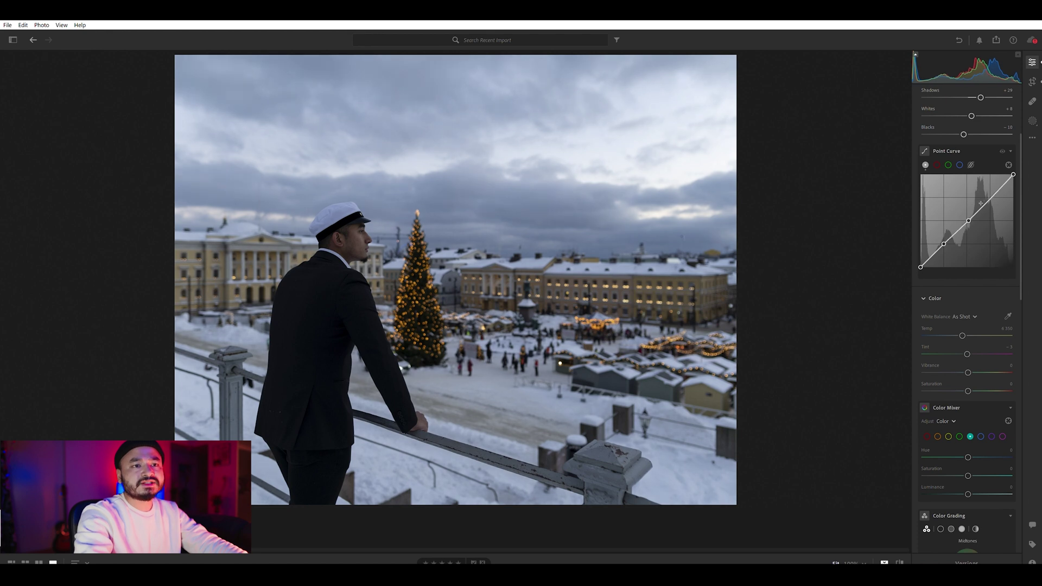
click(993, 194)
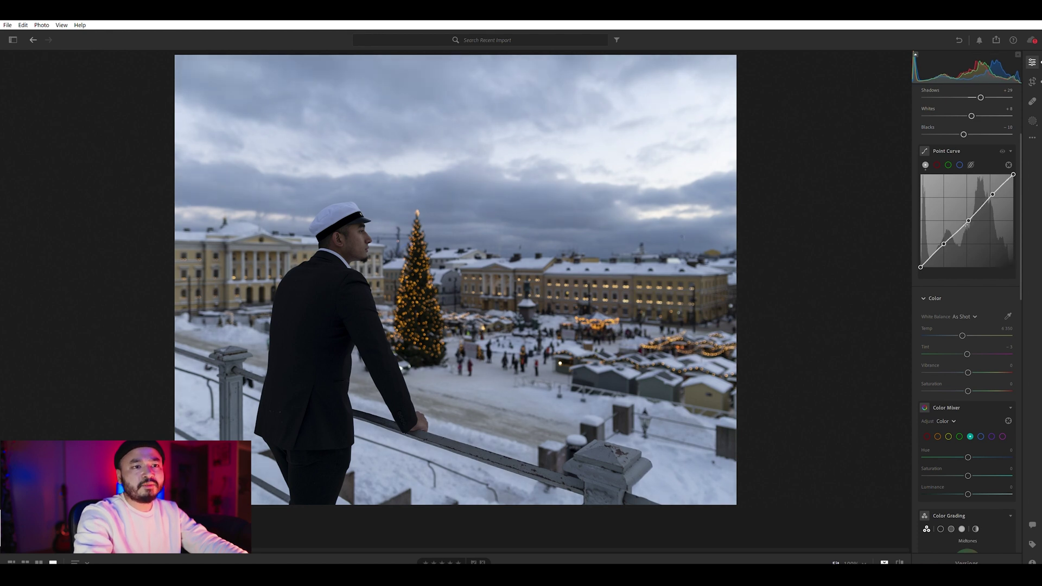
Step: Shape the point curve into a subtle S by lowering the shadow point, raising the highlight point and fading the endpoints slightly
drag(945, 237, 921, 262)
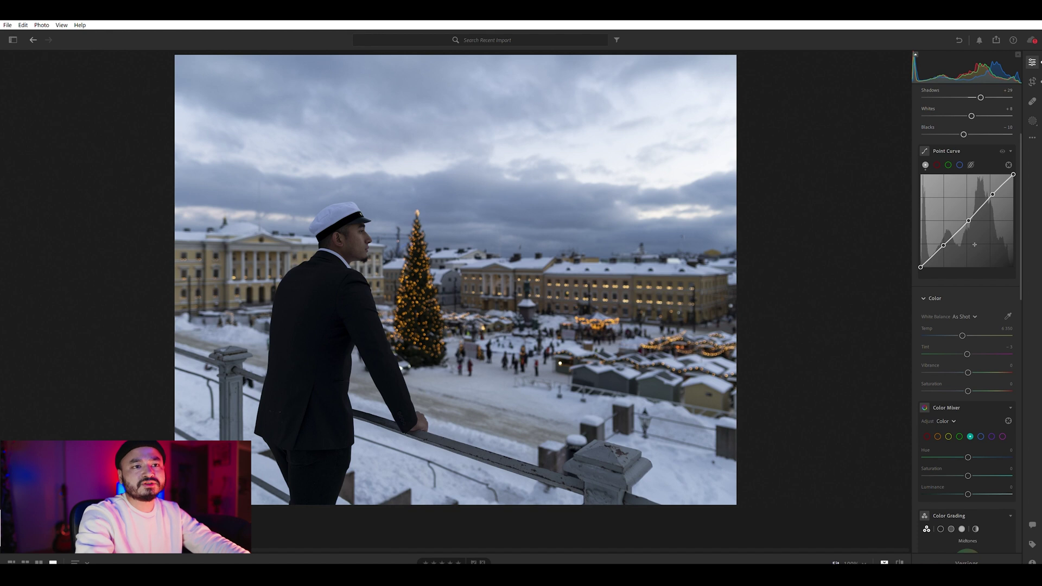
drag(993, 189, 968, 214)
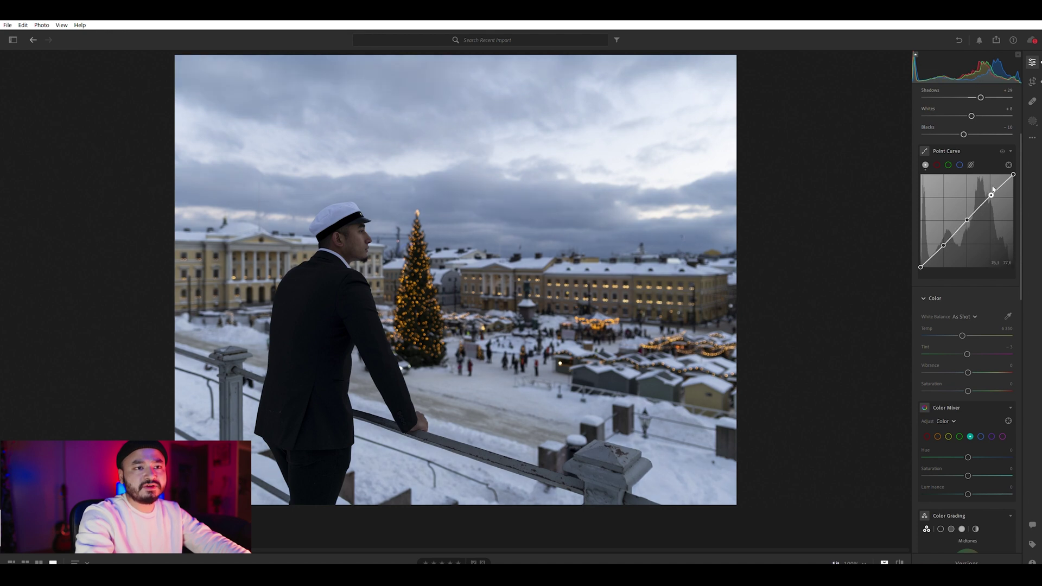
drag(993, 190, 993, 189)
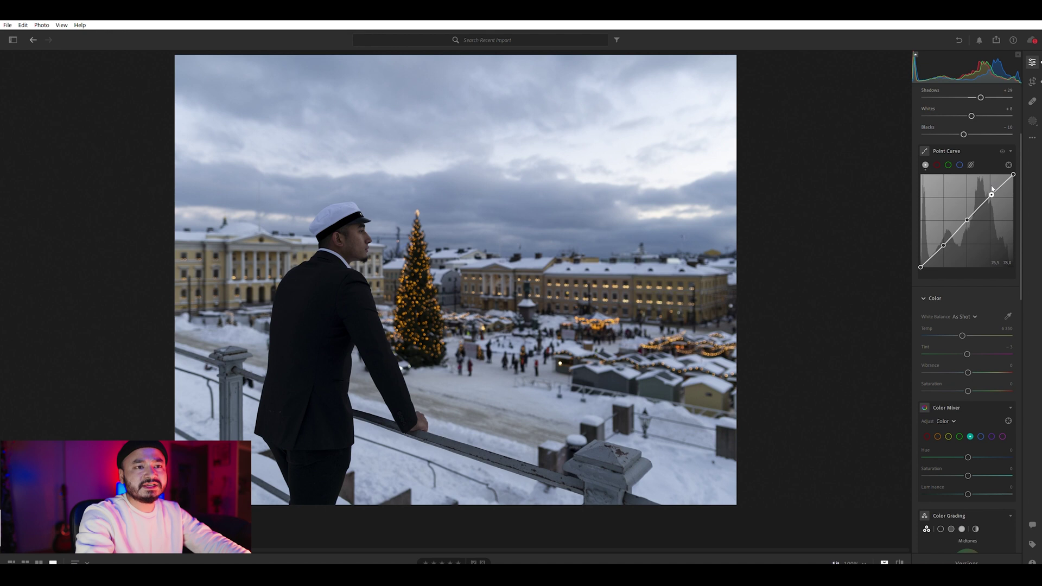
drag(944, 239, 945, 239)
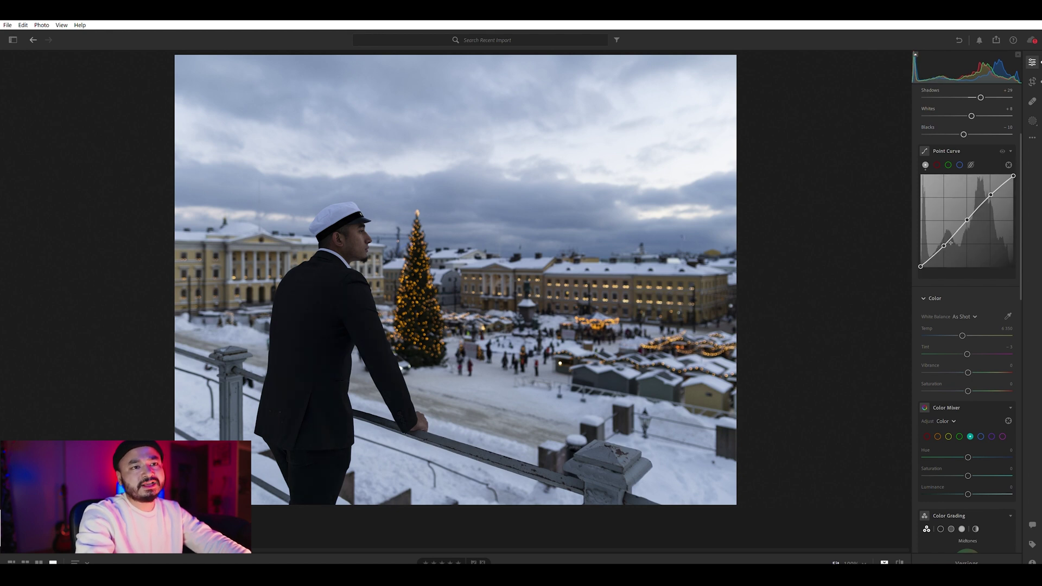
click(937, 162)
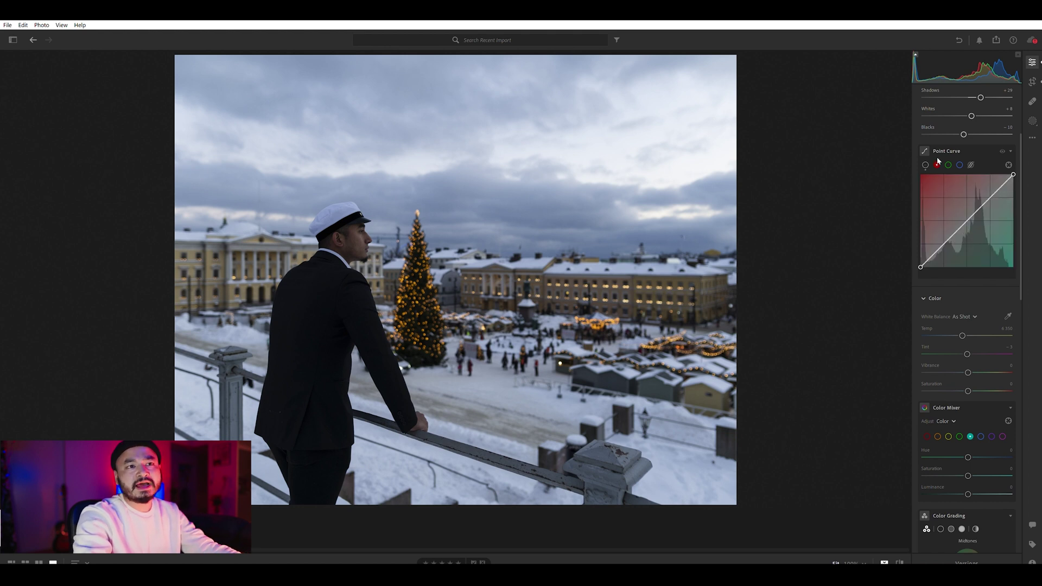
click(948, 163)
click(960, 163)
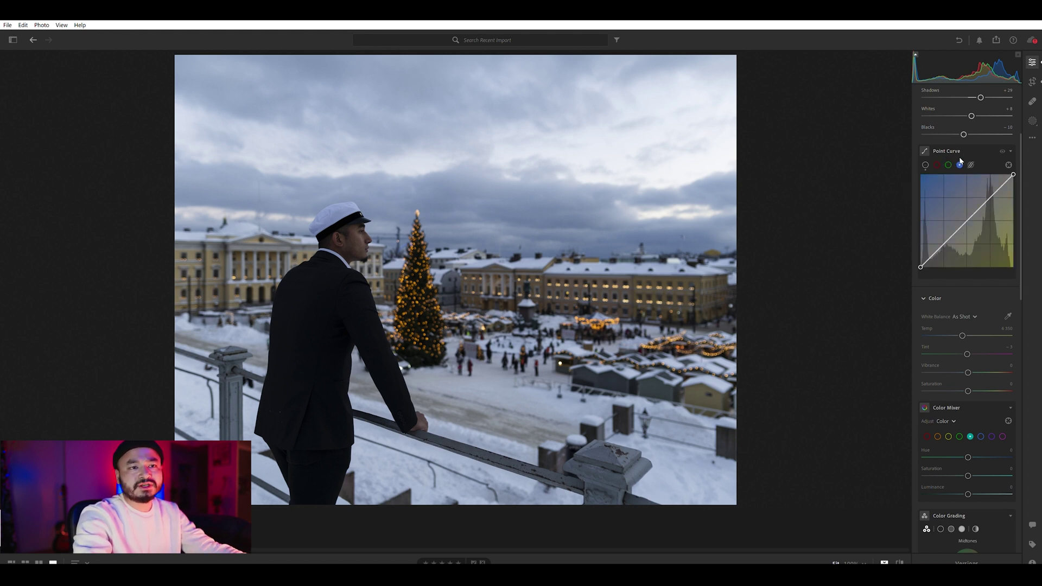
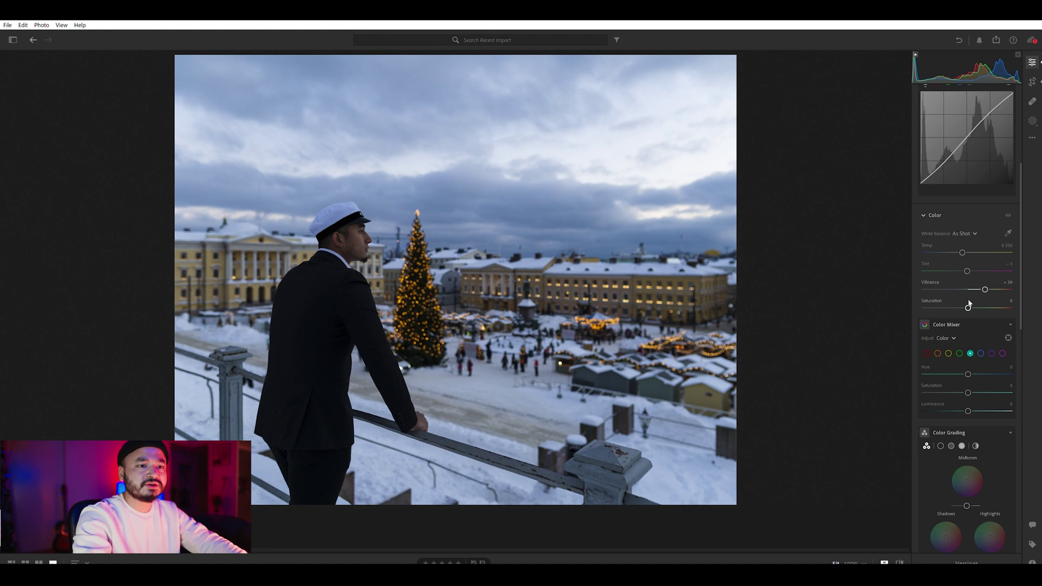
Step: Lower the photo's overall Saturation to −2
drag(969, 305, 968, 305)
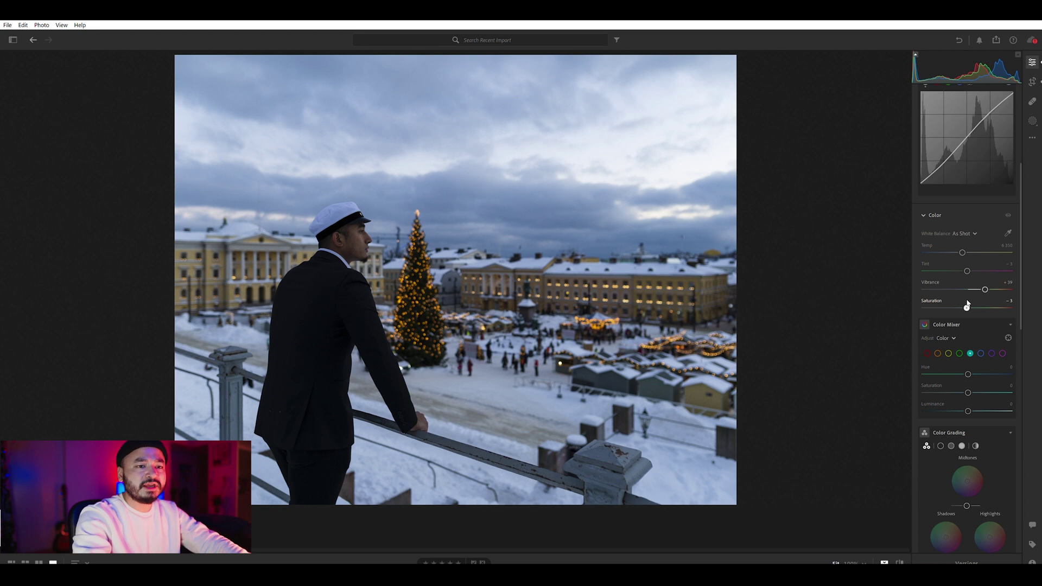
drag(967, 302, 968, 303)
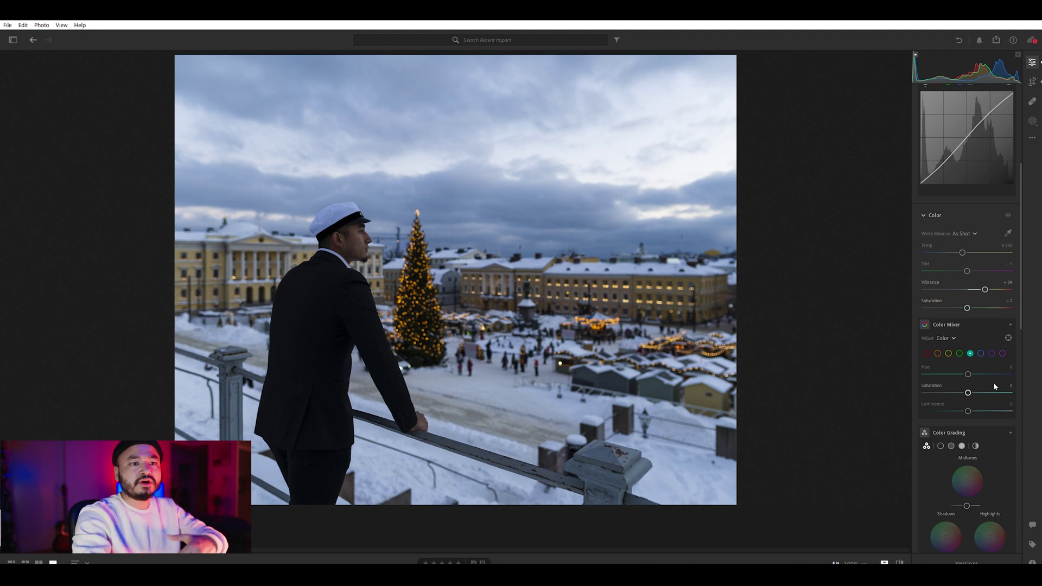
Step: Lower the Texture effect to −15
scroll(982, 337, down, 2)
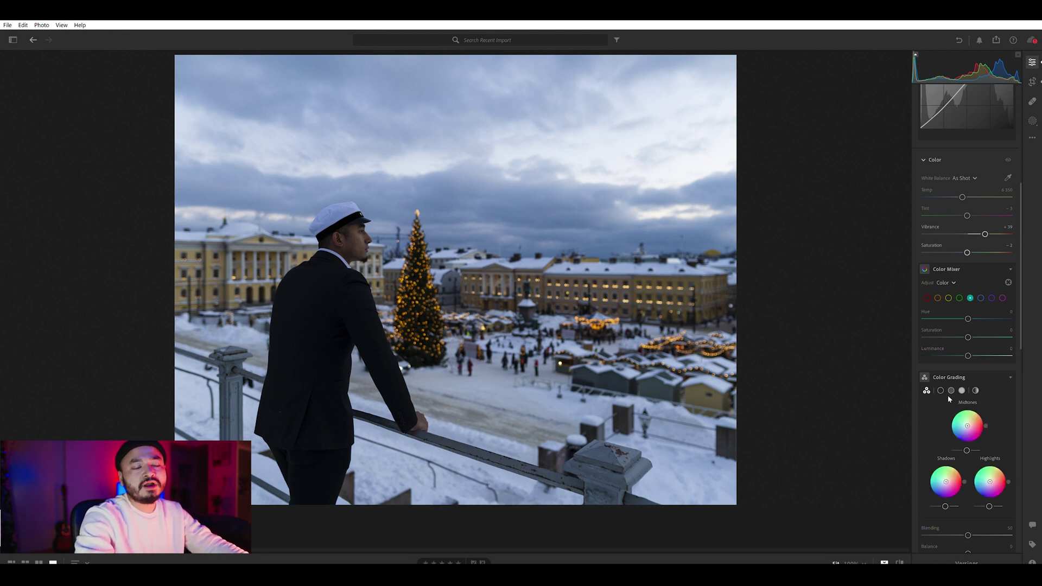
scroll(968, 276, down, 5)
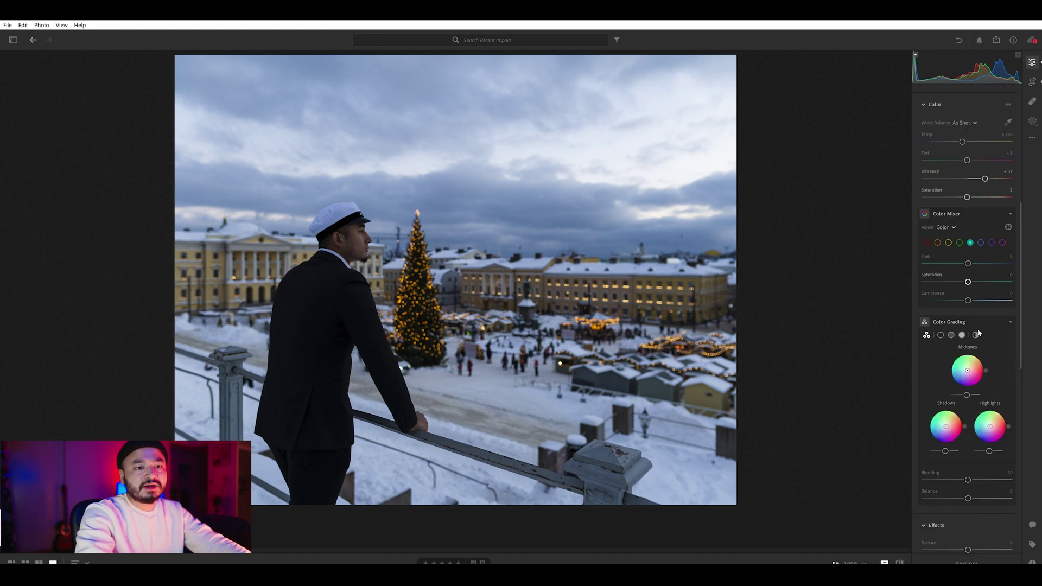
scroll(958, 414, down, 3)
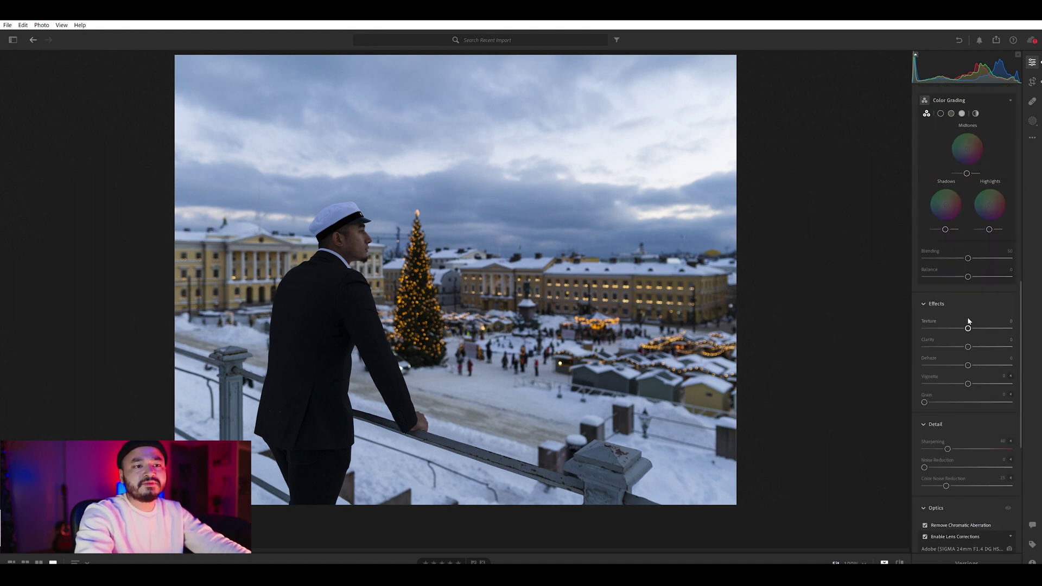
drag(968, 325, 963, 322)
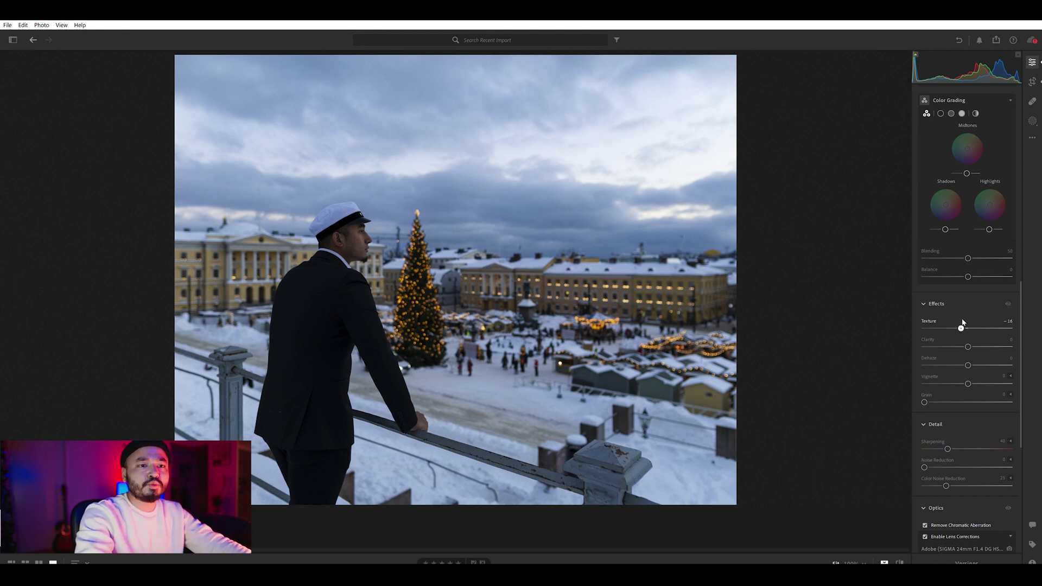
drag(963, 322, 963, 323)
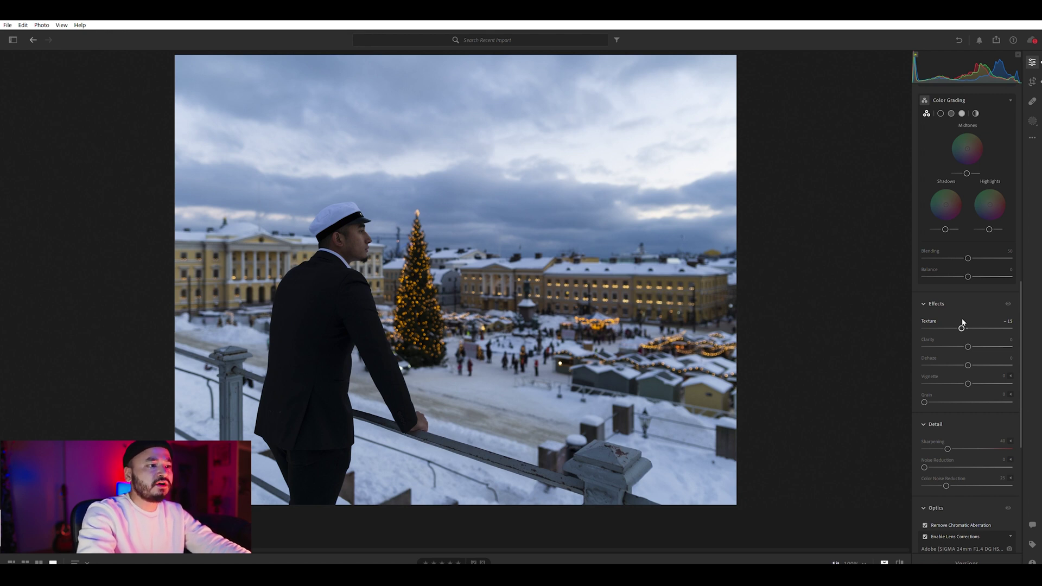
Step: Test the Texture effect at −100 and settle it at −16
drag(963, 322, 907, 331)
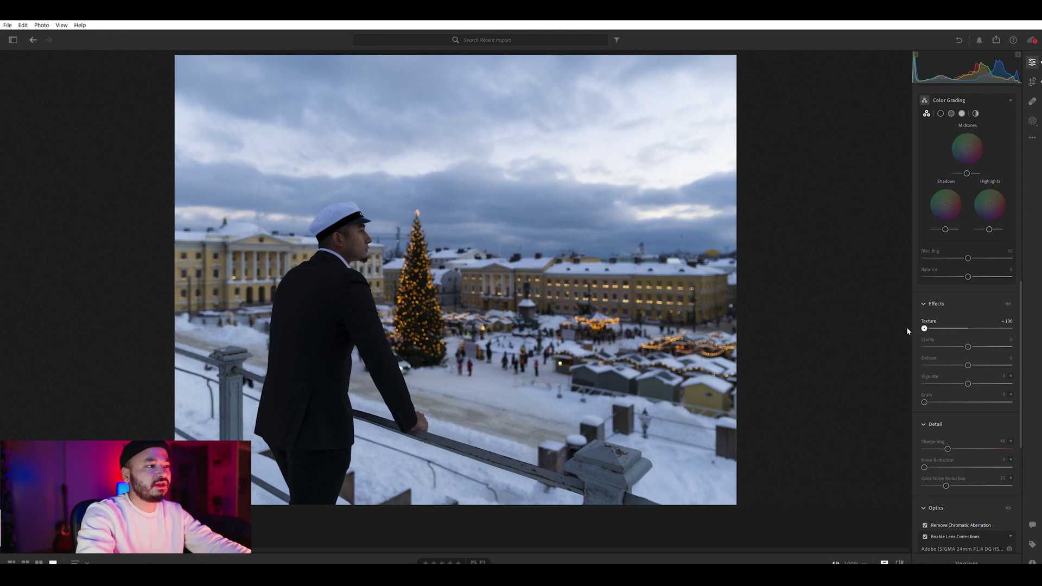
drag(923, 328, 961, 328)
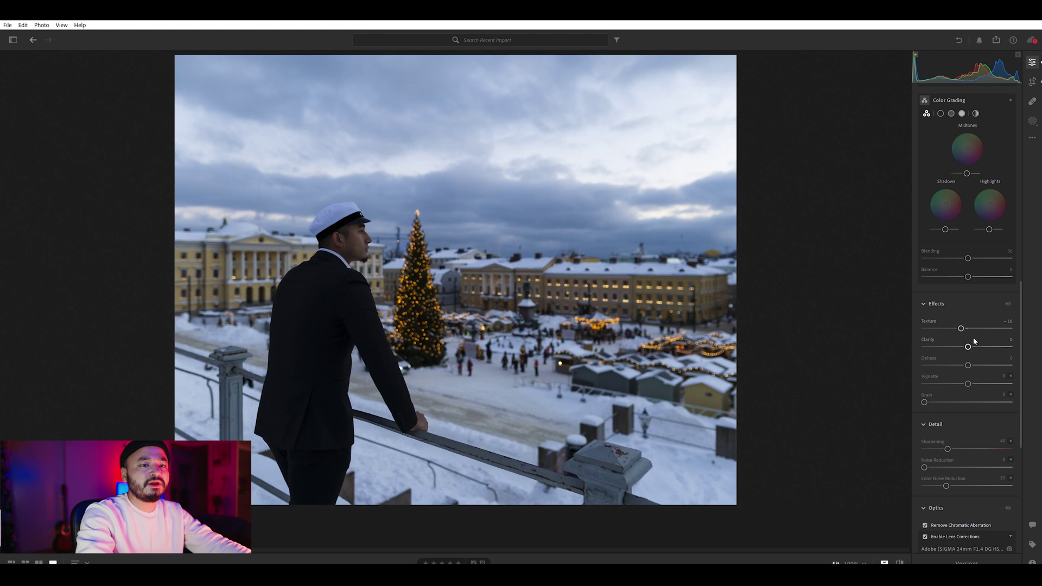
Step: Set the Clarity effect to +7 and the Dehaze effect to +15
drag(968, 338, 972, 340)
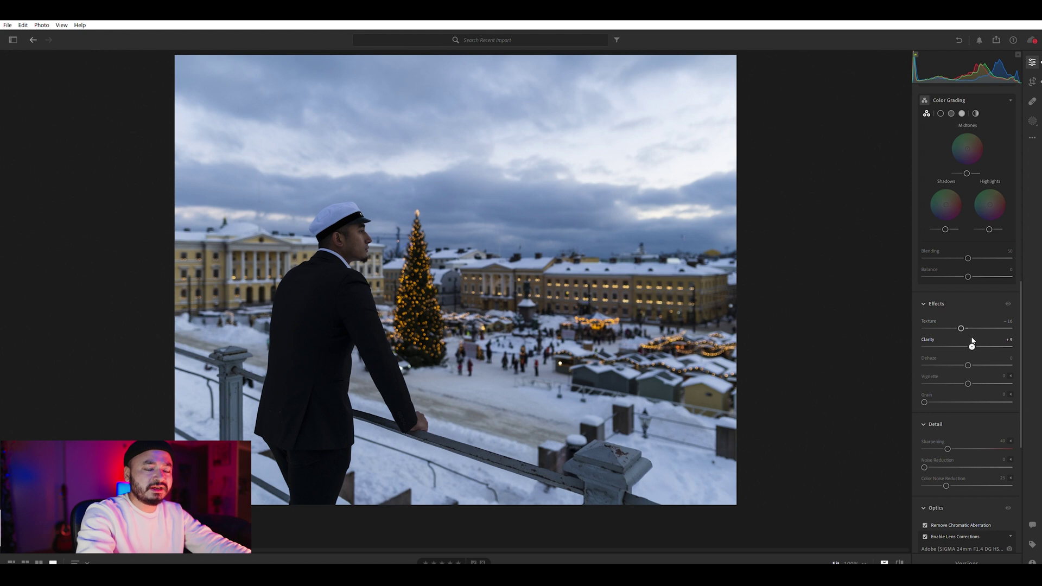
drag(973, 340, 977, 360)
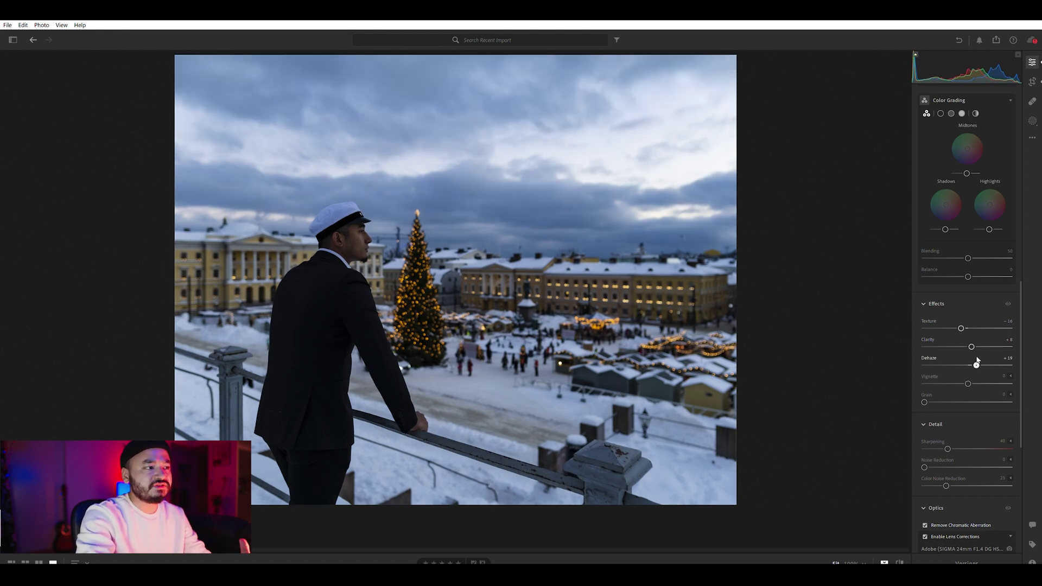
mouse_move(996, 360)
mouse_down()
mouse_move(1007, 361)
mouse_move(980, 360)
mouse_up()
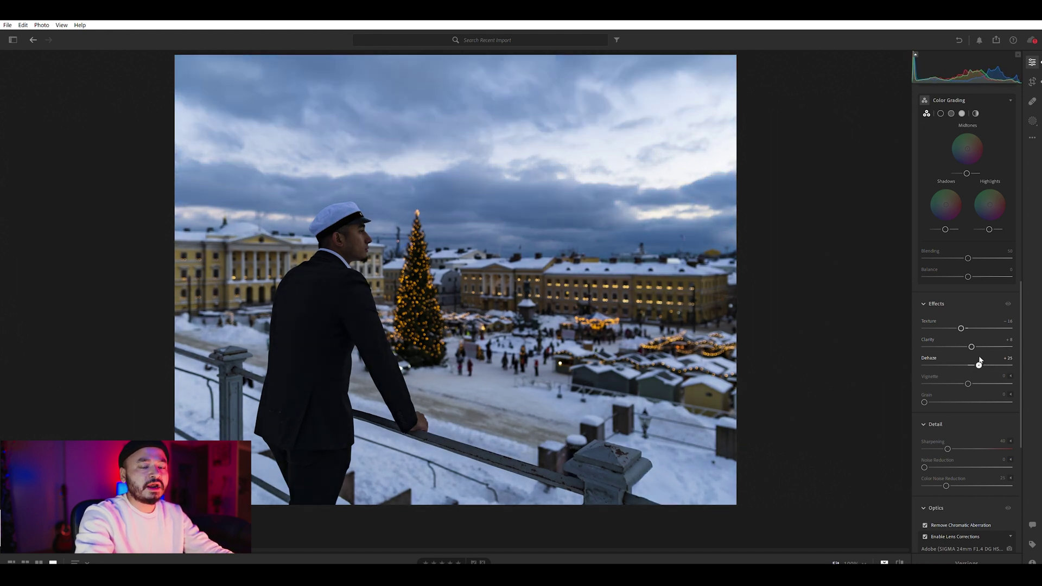
mouse_move(980, 360)
mouse_down()
mouse_move(997, 360)
mouse_move(975, 364)
mouse_up()
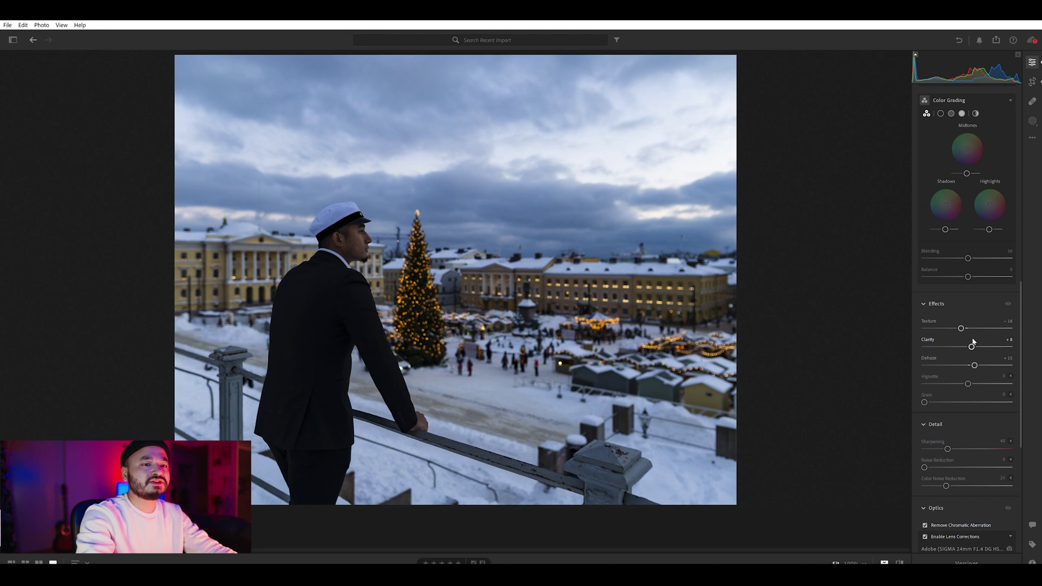
mouse_move(972, 345)
mouse_down()
mouse_move(1002, 342)
mouse_move(978, 343)
mouse_up()
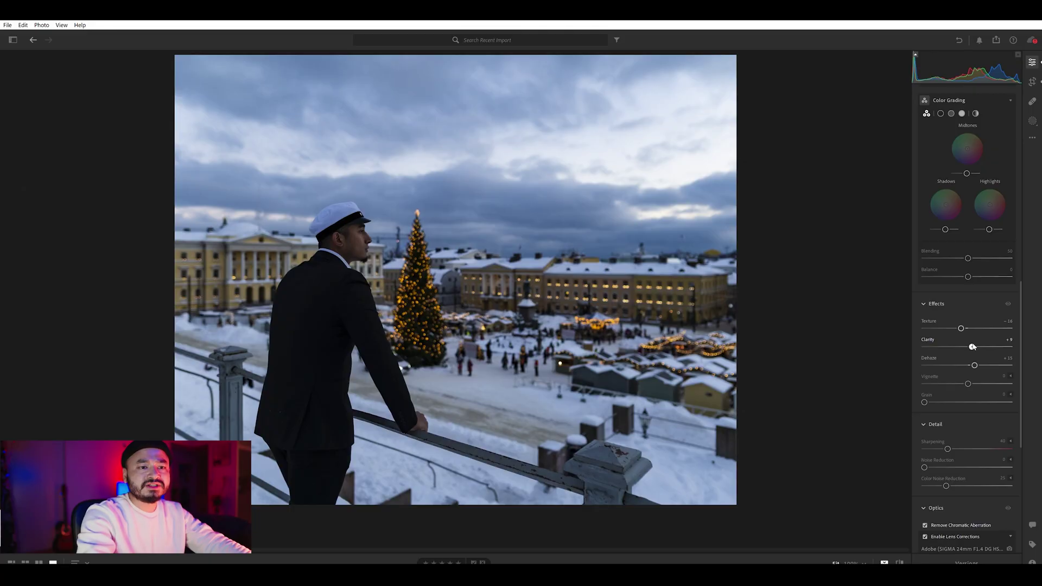
drag(973, 346, 971, 347)
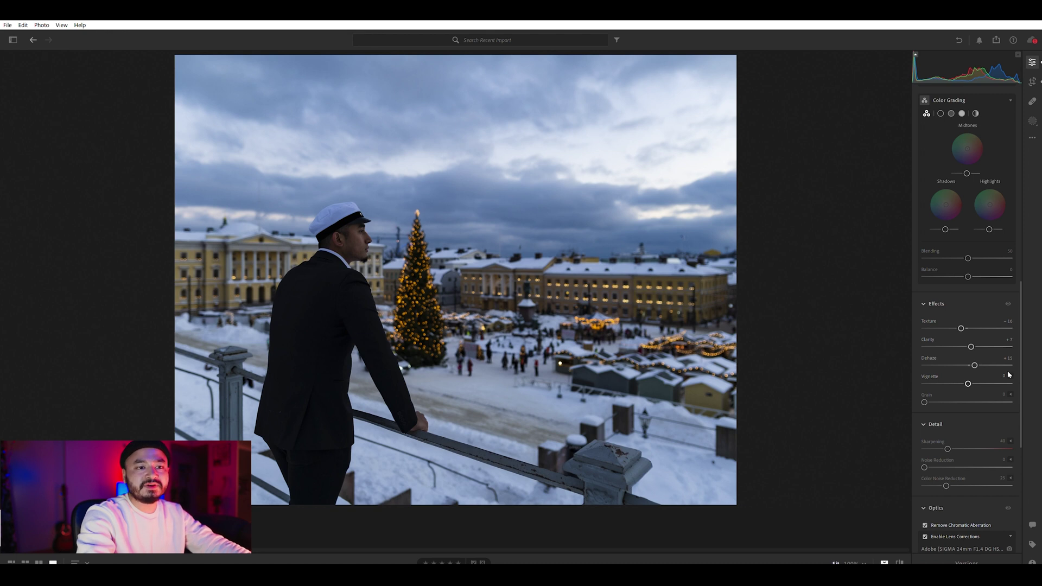
Step: Darken the photo's edges with a Vignette of −6 and set Noise Reduction to 24
drag(969, 384, 968, 376)
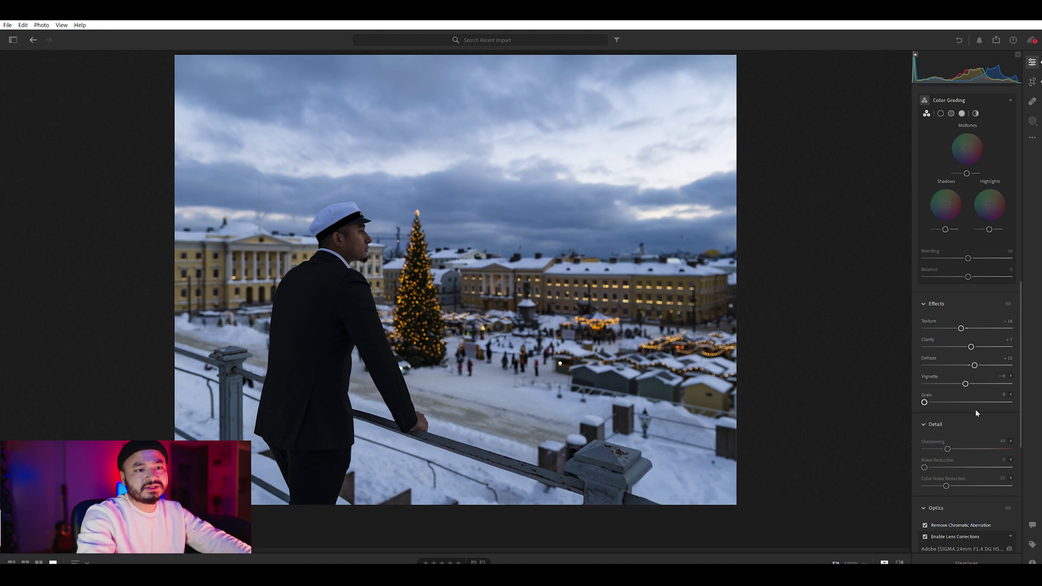
scroll(971, 399, down, 4)
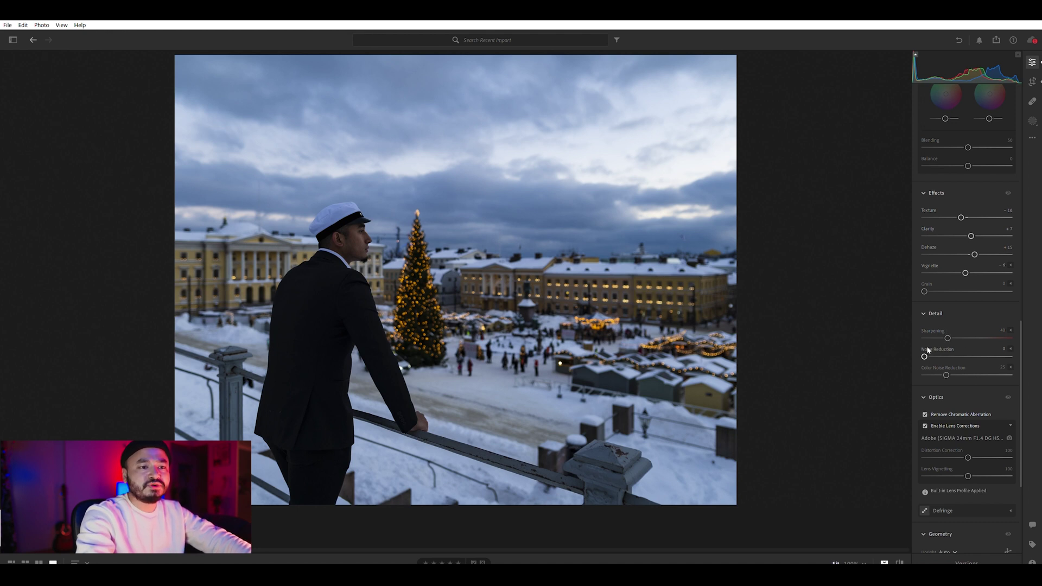
drag(925, 356, 942, 354)
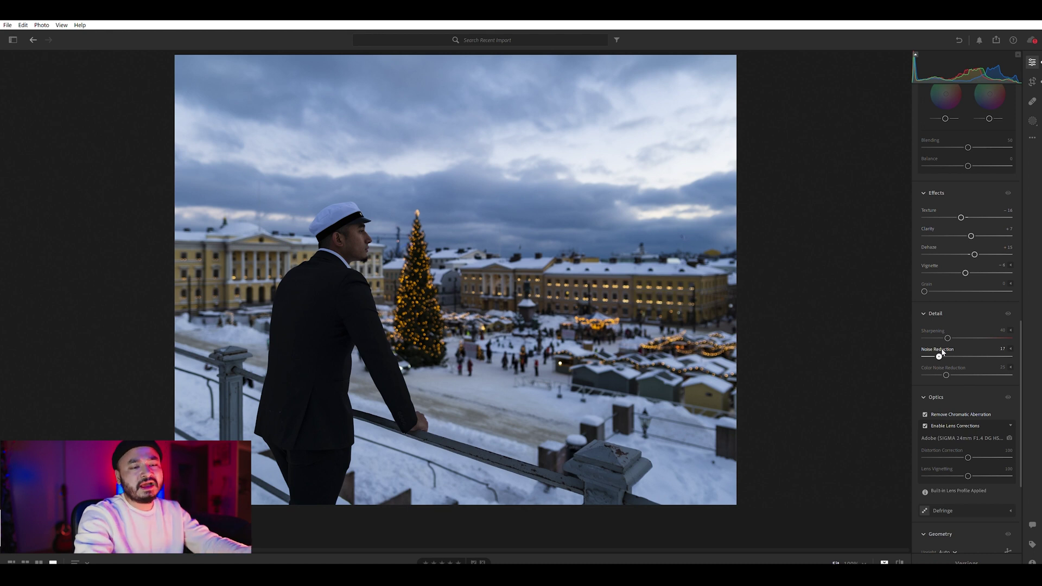
drag(942, 352, 946, 353)
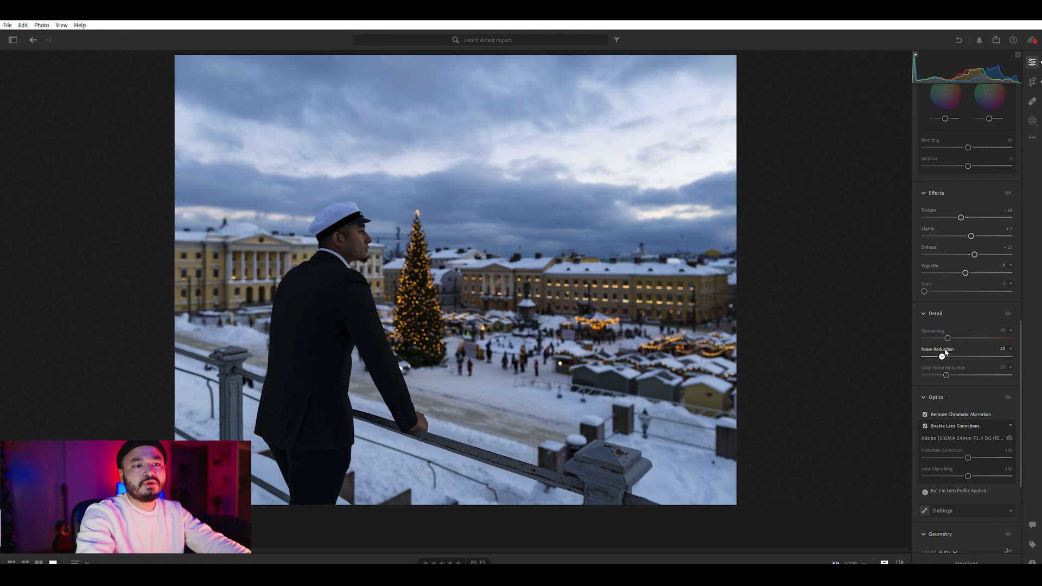
drag(945, 352, 949, 353)
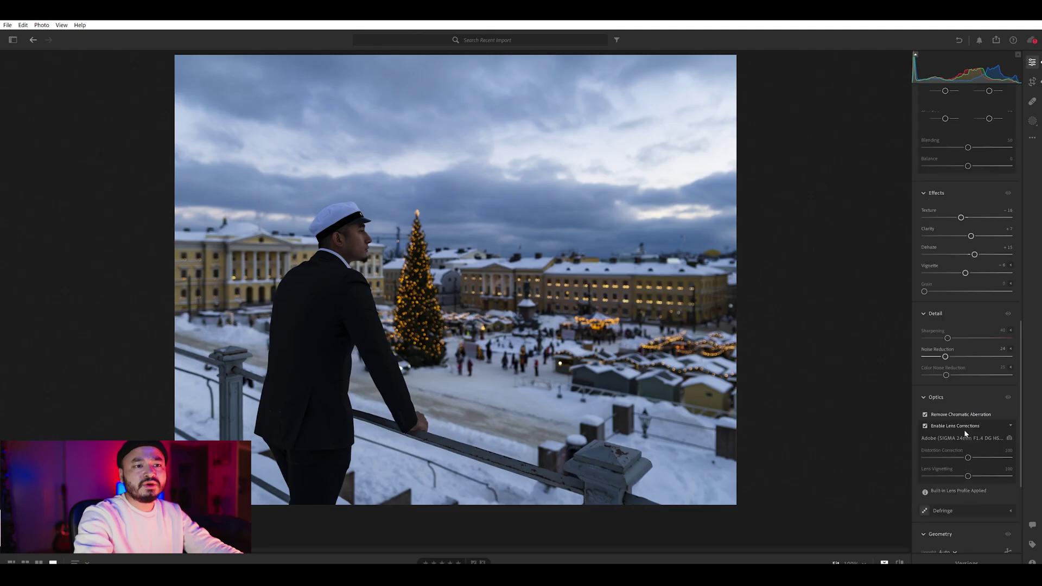
Step: In the Color Mixer, set the blues to Hue −21 and Luminance +10, keeping their Saturation at 0
scroll(964, 429, up, 5)
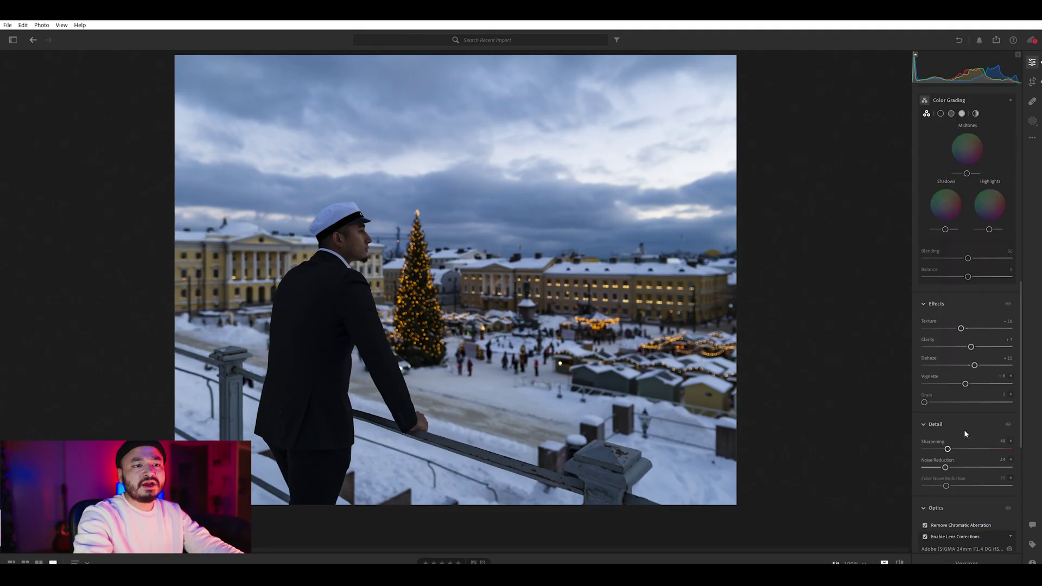
scroll(983, 403, up, 2)
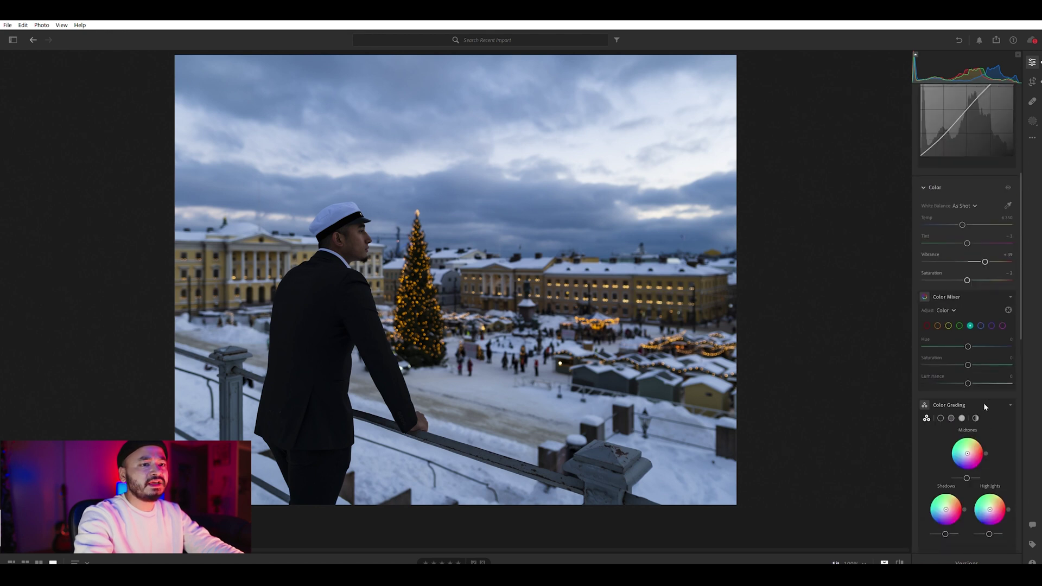
scroll(984, 403, down, 1)
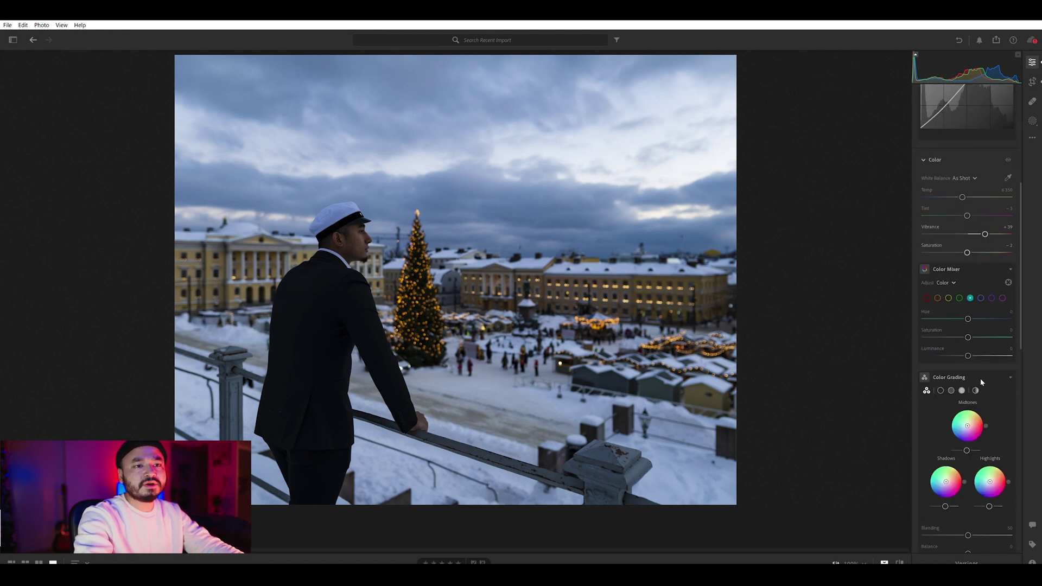
click(980, 296)
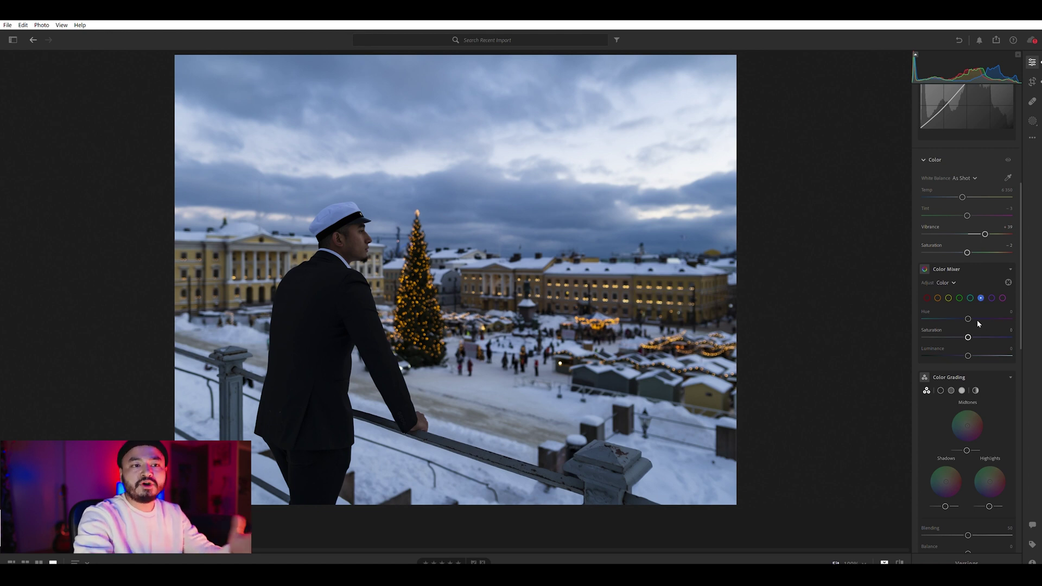
drag(975, 317, 954, 310)
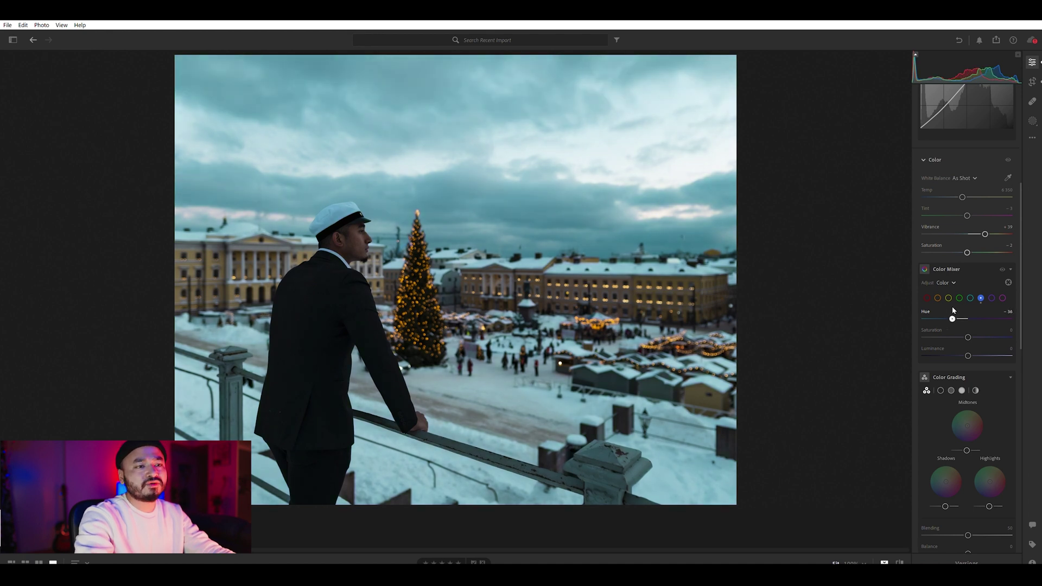
drag(957, 312, 958, 314)
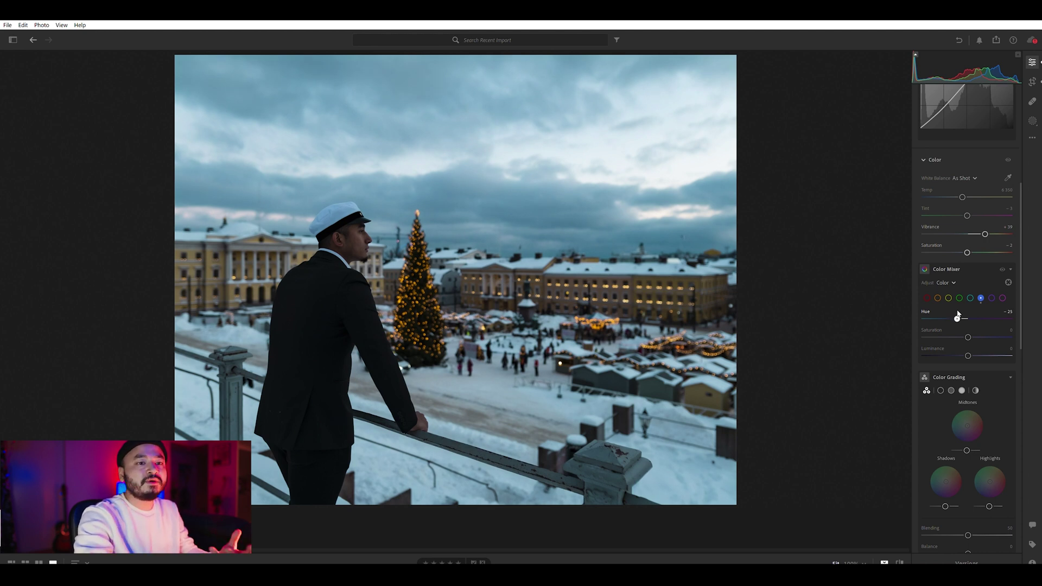
drag(959, 315, 960, 316)
drag(968, 354, 972, 328)
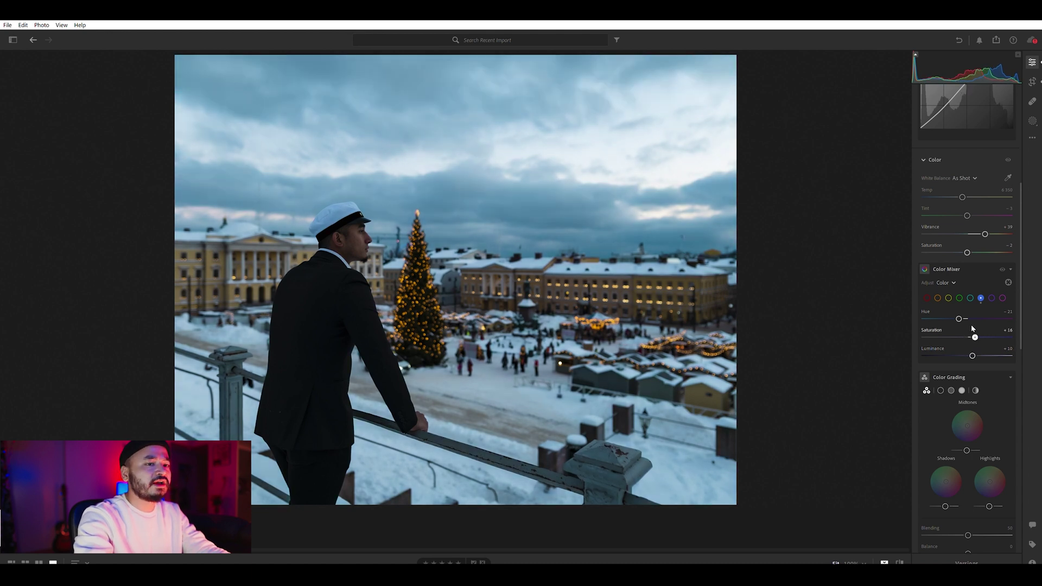
drag(967, 323, 969, 327)
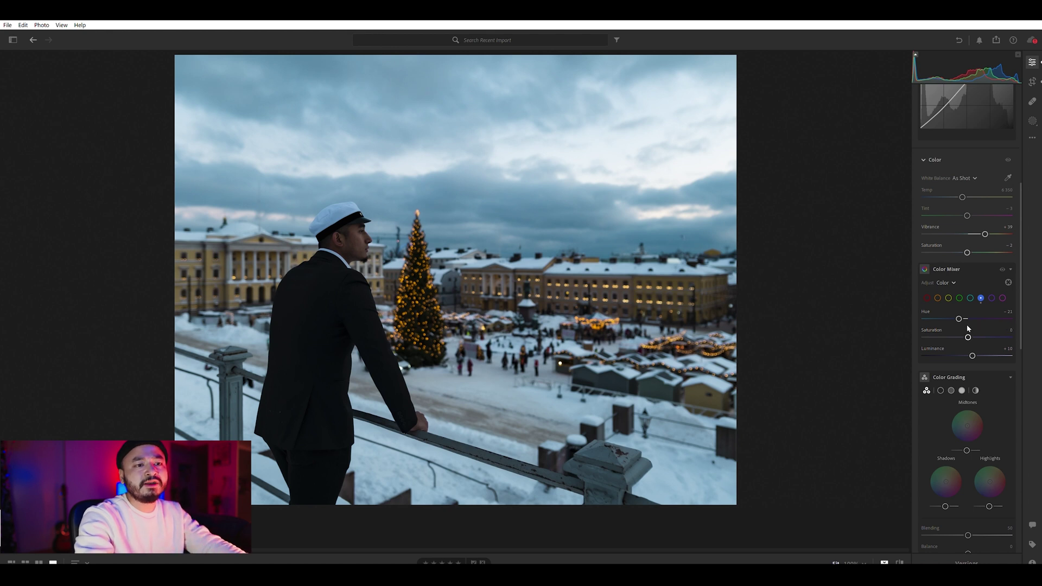
click(960, 298)
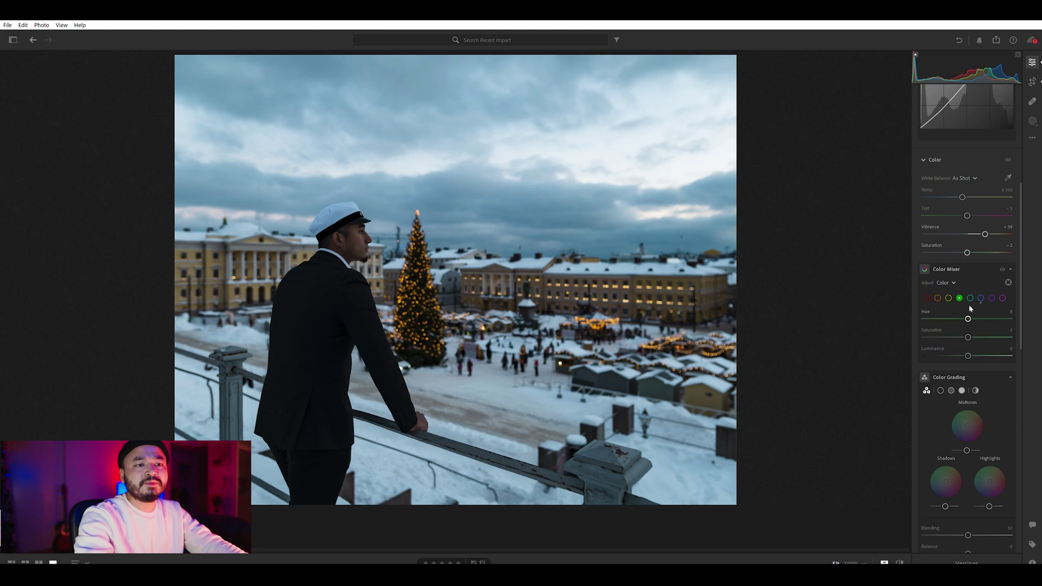
drag(968, 318, 941, 315)
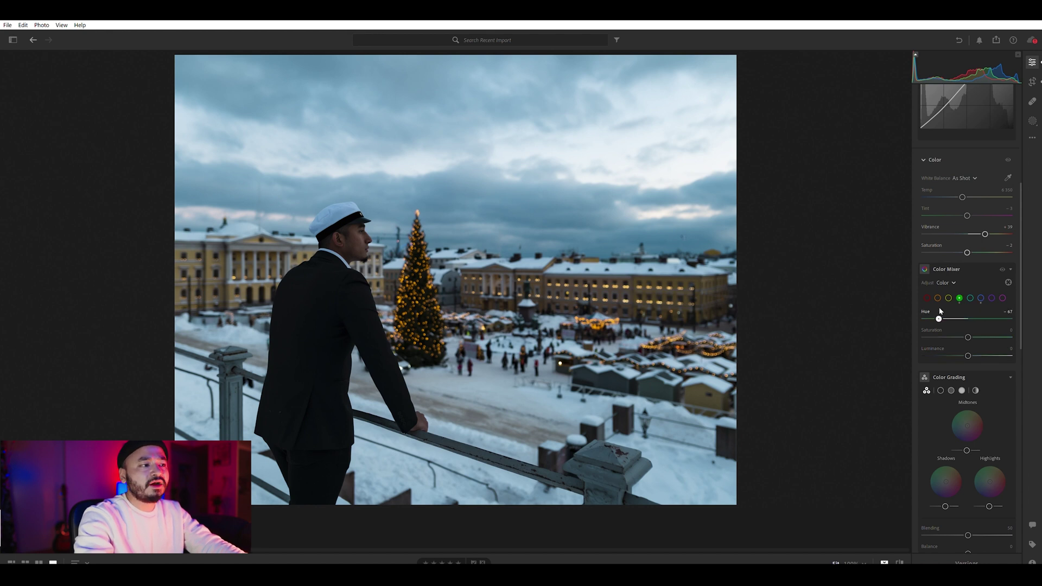
drag(957, 307, 961, 313)
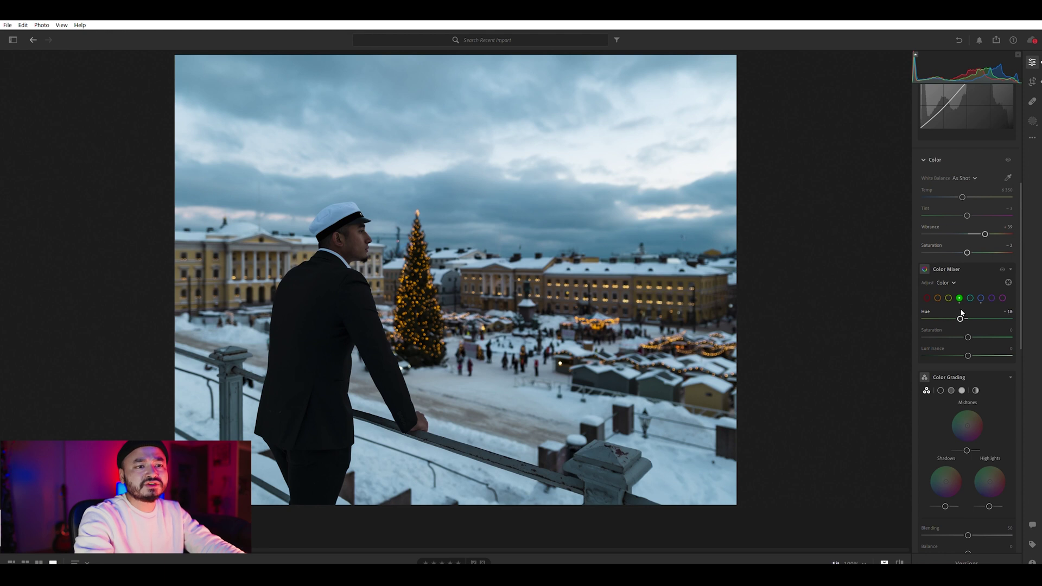
double_click(961, 318)
Step: Shift the yellows in the Color Mixer to Hue −100 and raise their Luminance to +16
click(948, 298)
drag(967, 319, 892, 299)
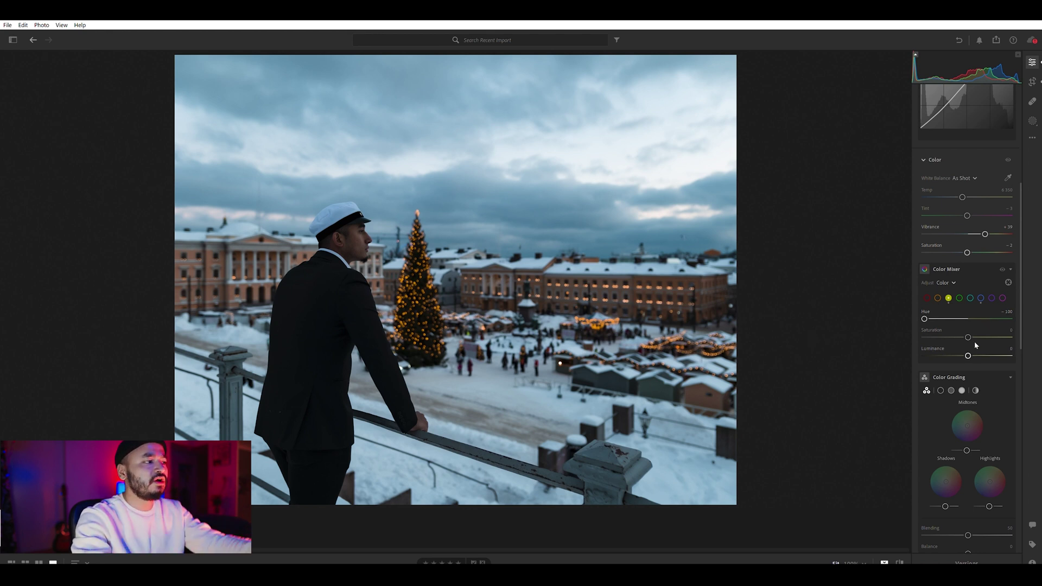
drag(971, 347, 975, 346)
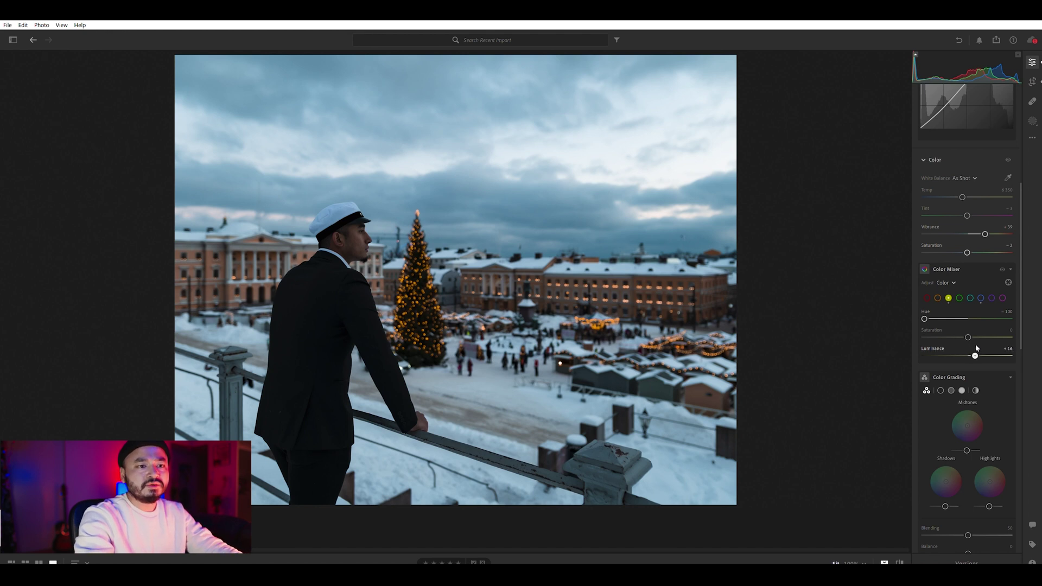
Step: Raise the Luminance of the oranges in the Color Mixer to +9
click(939, 296)
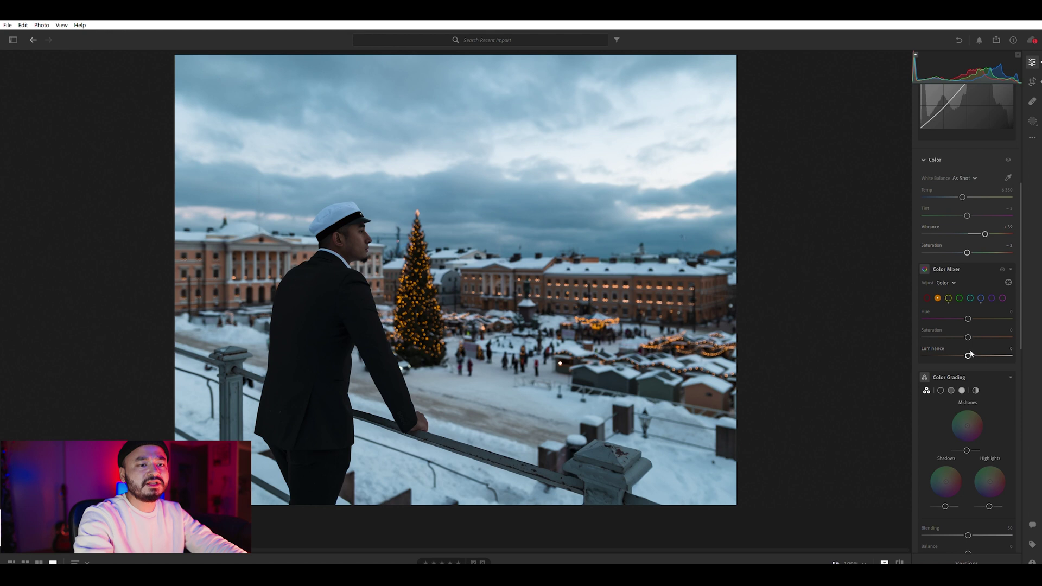
drag(971, 353, 972, 353)
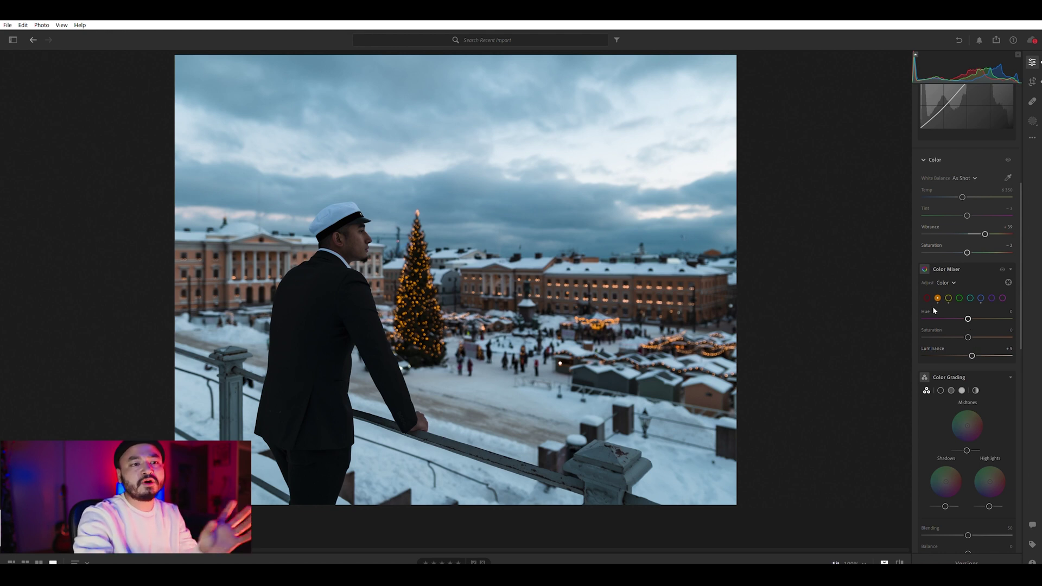
drag(969, 317, 918, 314)
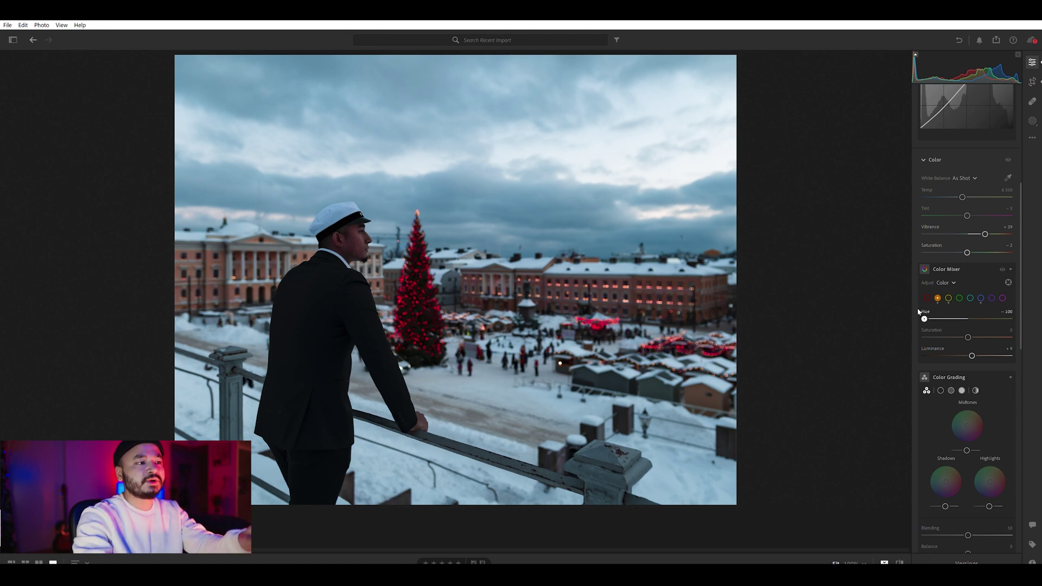
drag(918, 313, 970, 312)
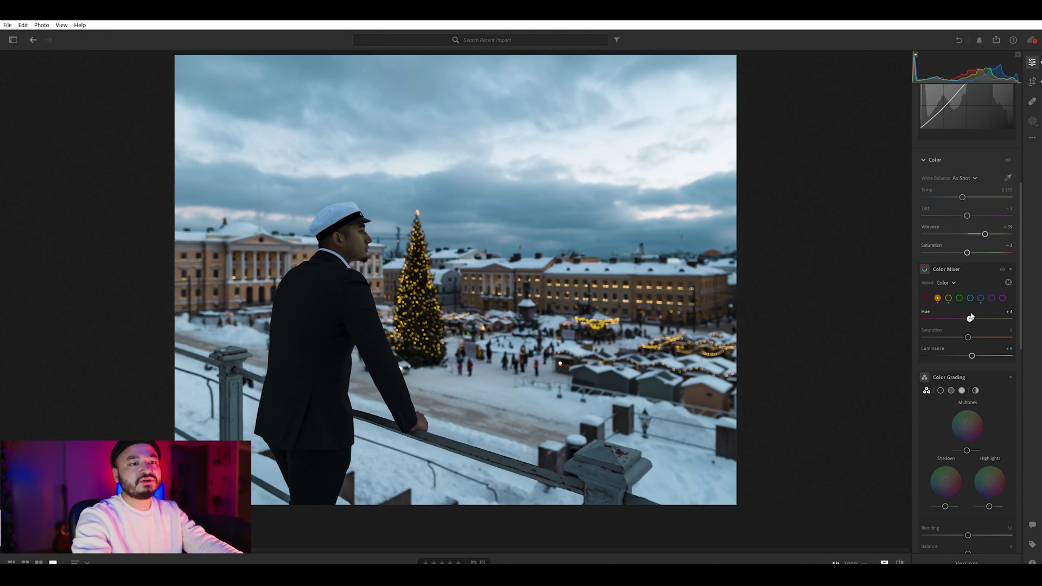
double_click(970, 308)
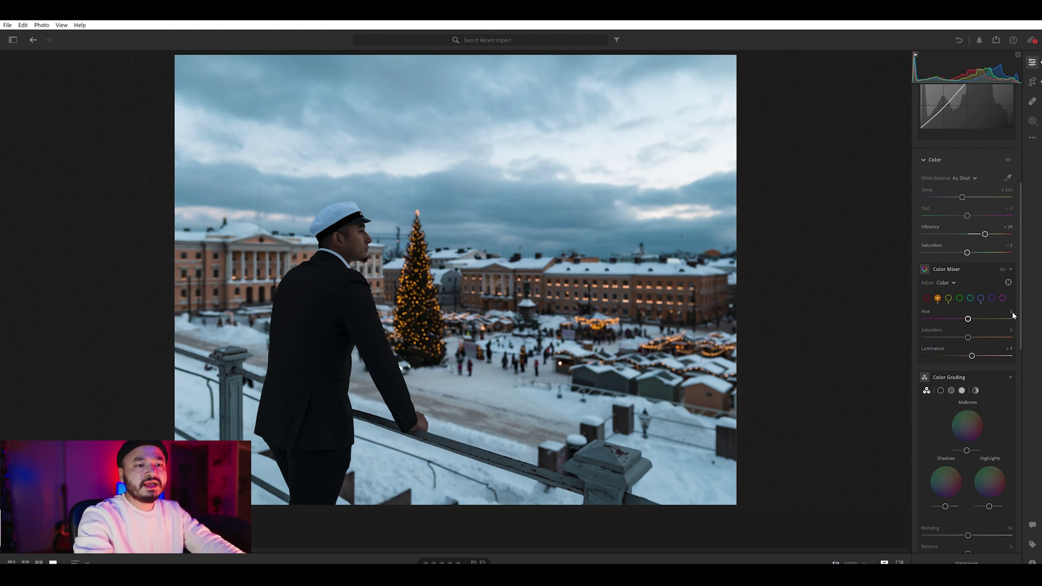
Step: In Color Grading, tint the midtones orange with Hue 35 and Saturation 5
scroll(991, 382, up, 2)
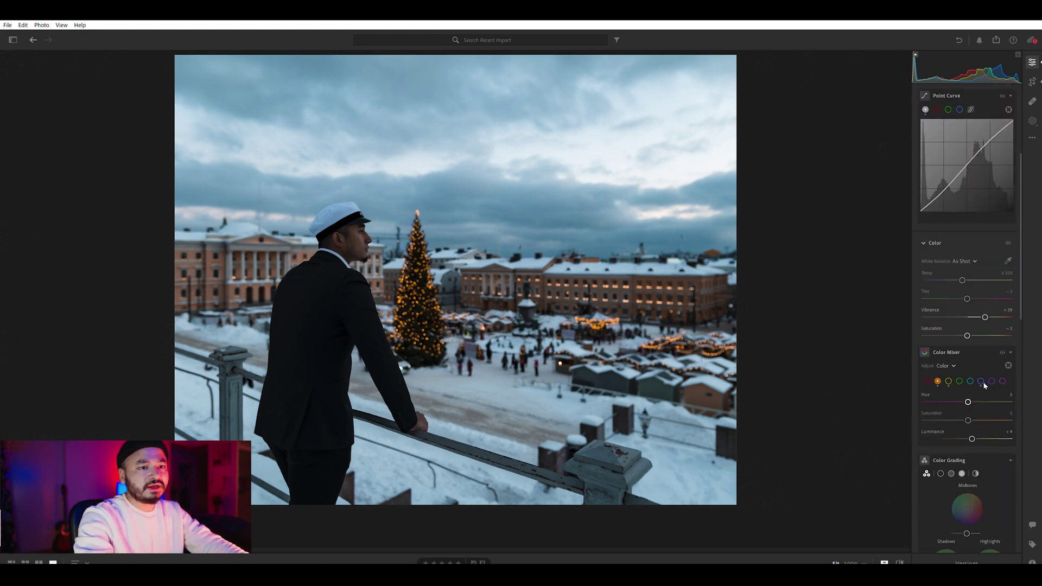
scroll(982, 382, down, 2)
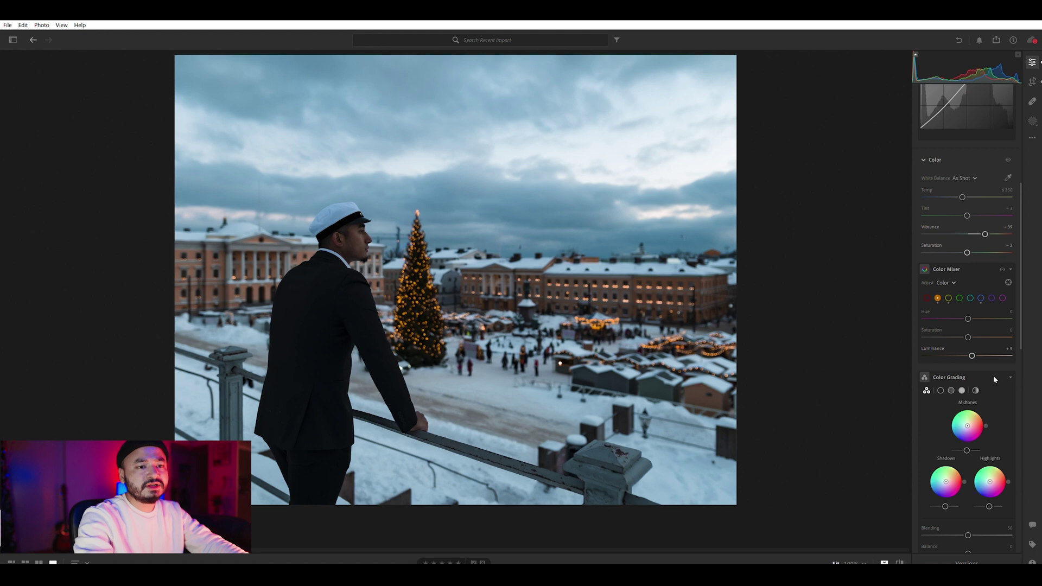
scroll(993, 375, down, 1)
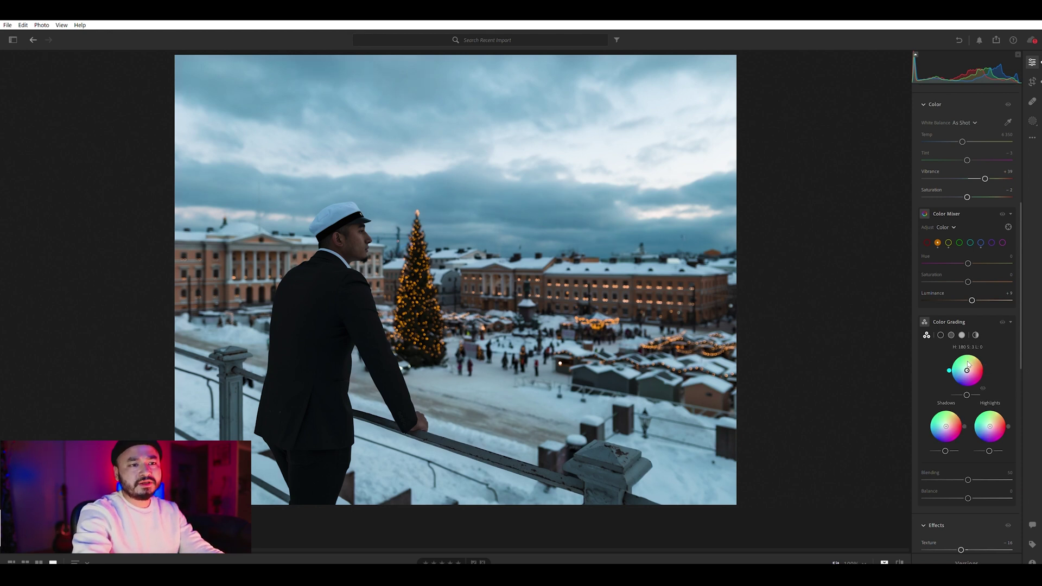
click(940, 335)
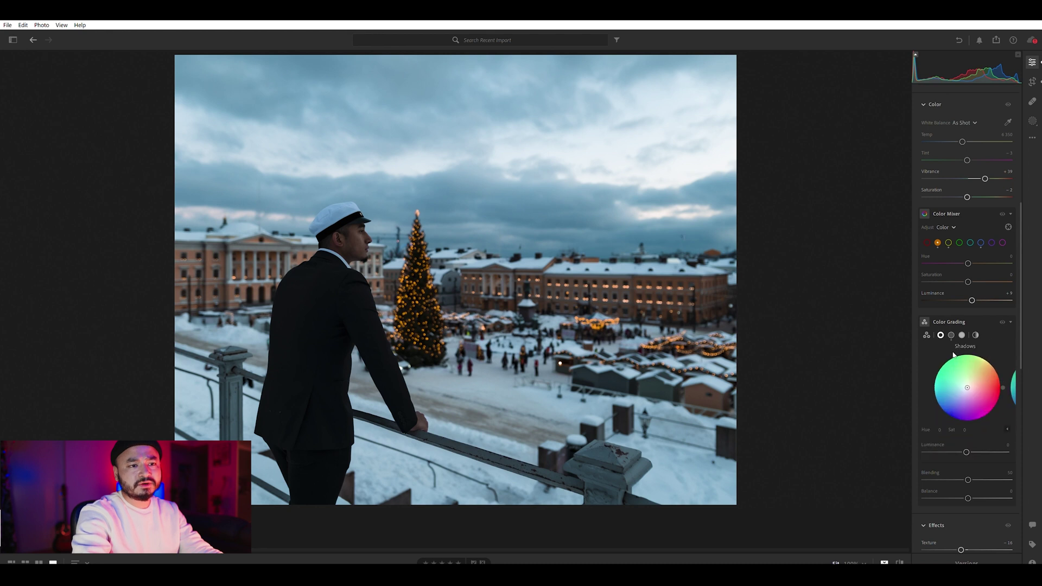
click(951, 335)
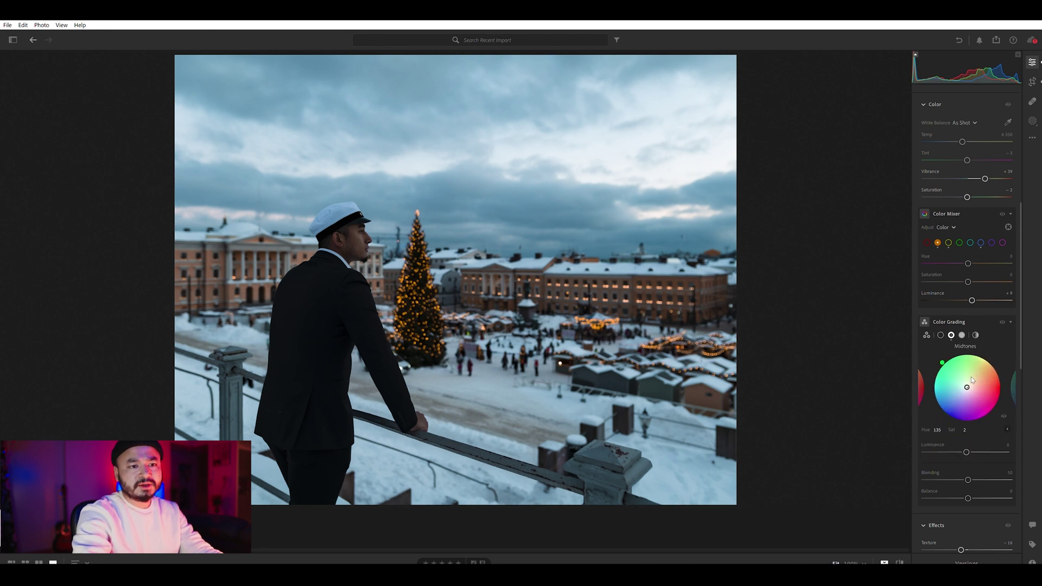
drag(981, 362, 1002, 361)
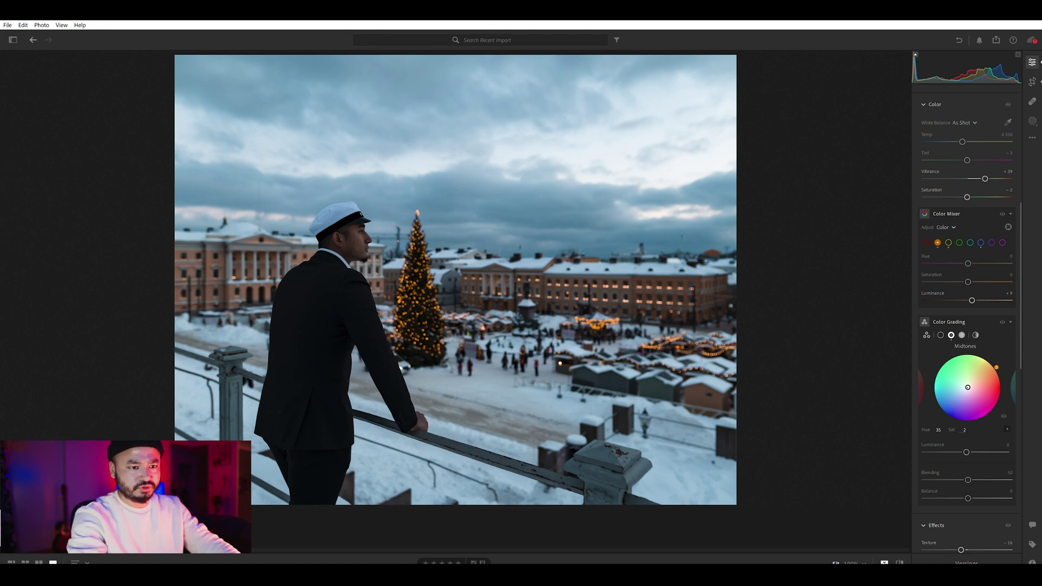
drag(965, 430, 993, 422)
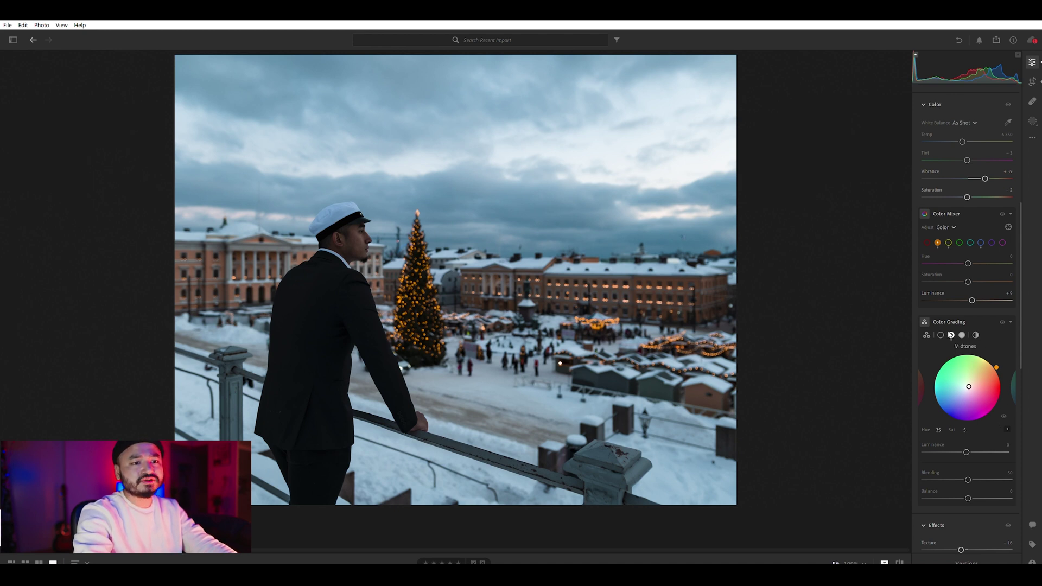
Step: Tint the shadows blue in Color Grading with Hue 201 and Saturation 10
click(940, 335)
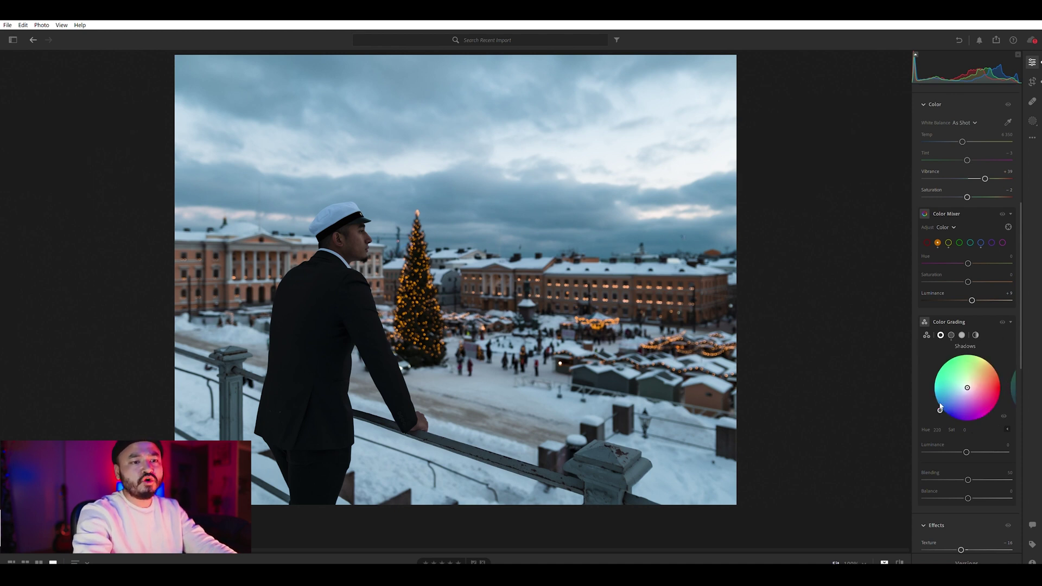
click(962, 387)
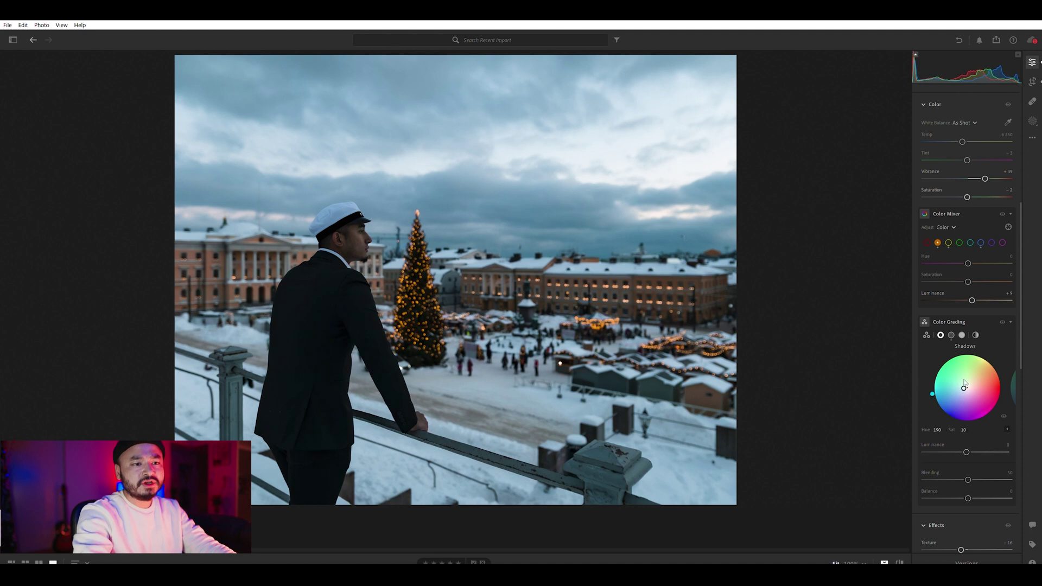
drag(935, 403, 935, 395)
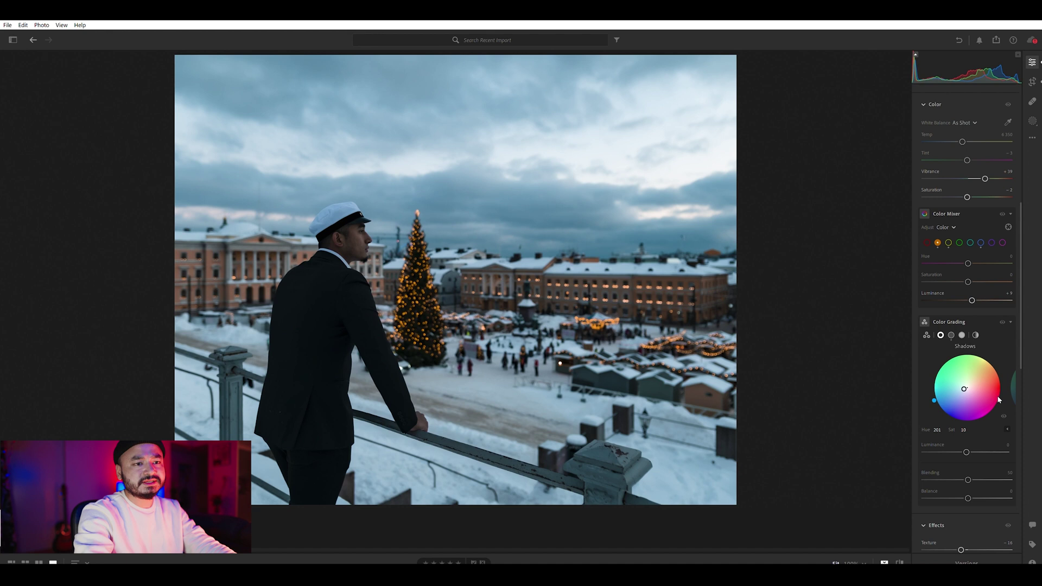
Step: Tint the highlights a faint blue in Color Grading with Hue 204 and Saturation 4
click(962, 335)
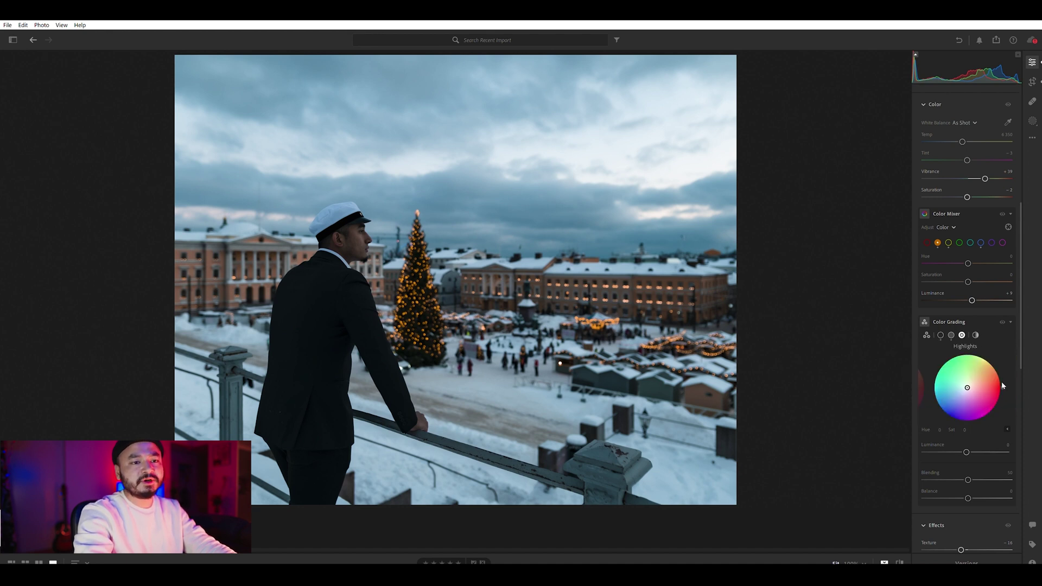
drag(1004, 383, 1002, 363)
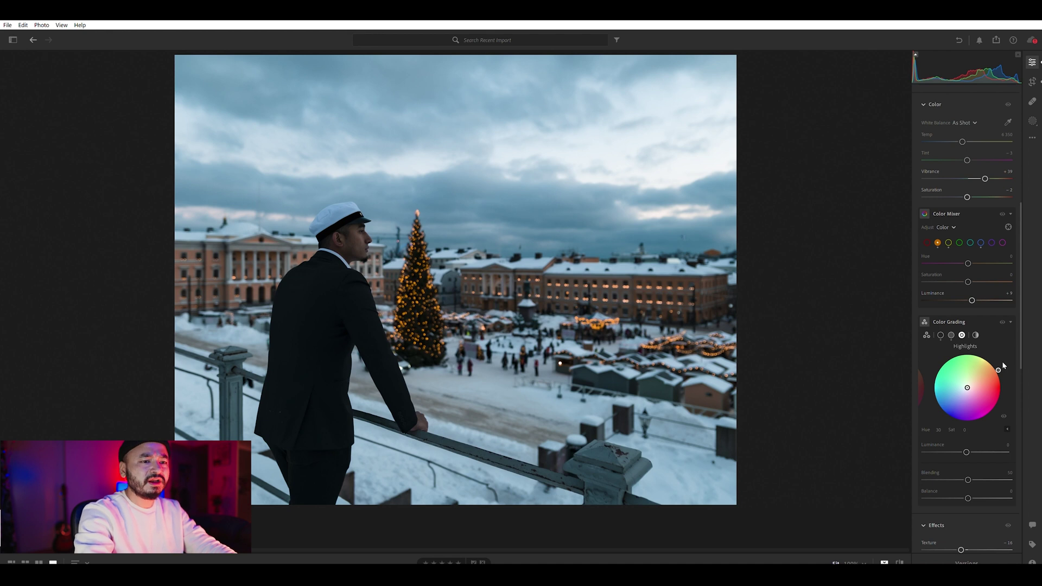
mouse_move(932, 399)
mouse_down()
mouse_move(965, 385)
mouse_move(929, 400)
mouse_up()
click(941, 335)
click(961, 335)
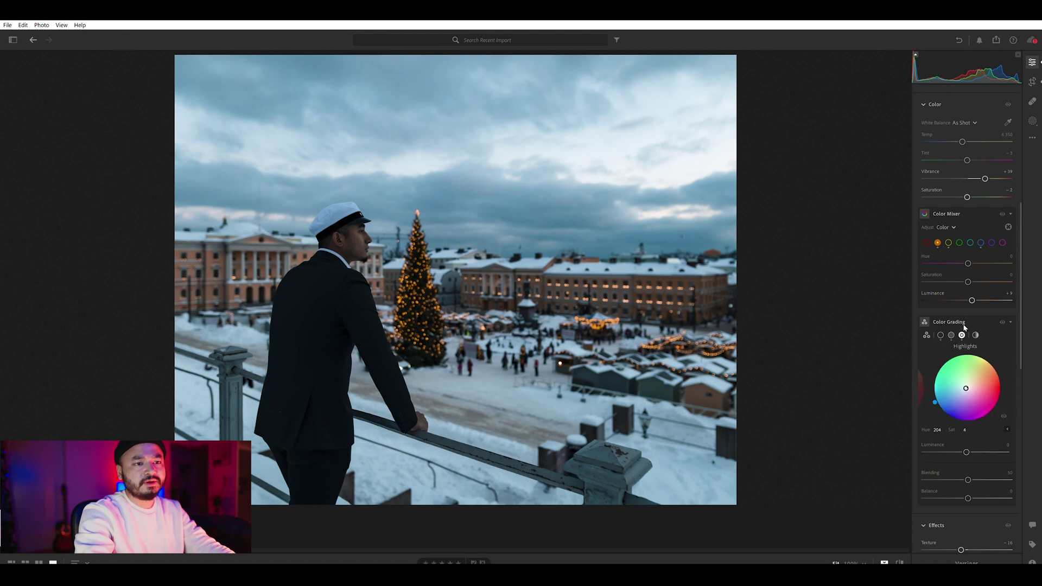
Step: Raise the Color Grading midtones' Luminance to +22 and set Blending to 70 and Balance to +29
click(951, 335)
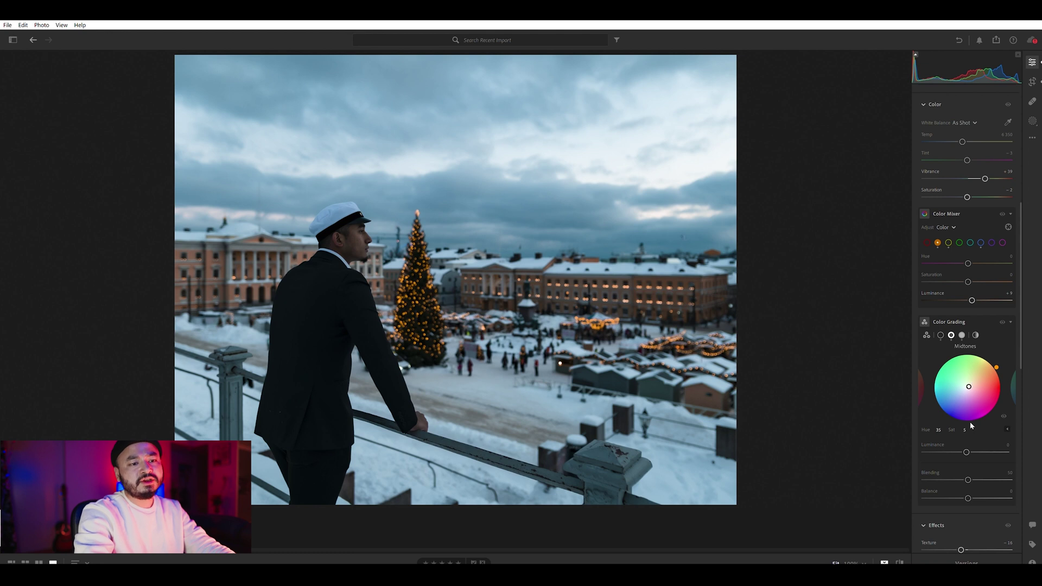
drag(965, 448, 987, 479)
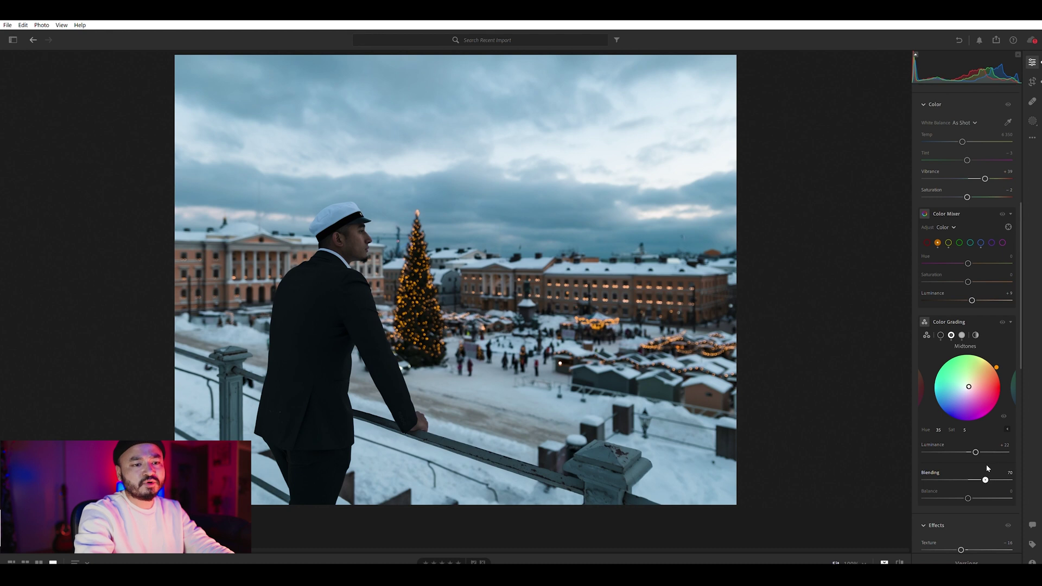
drag(968, 498, 980, 494)
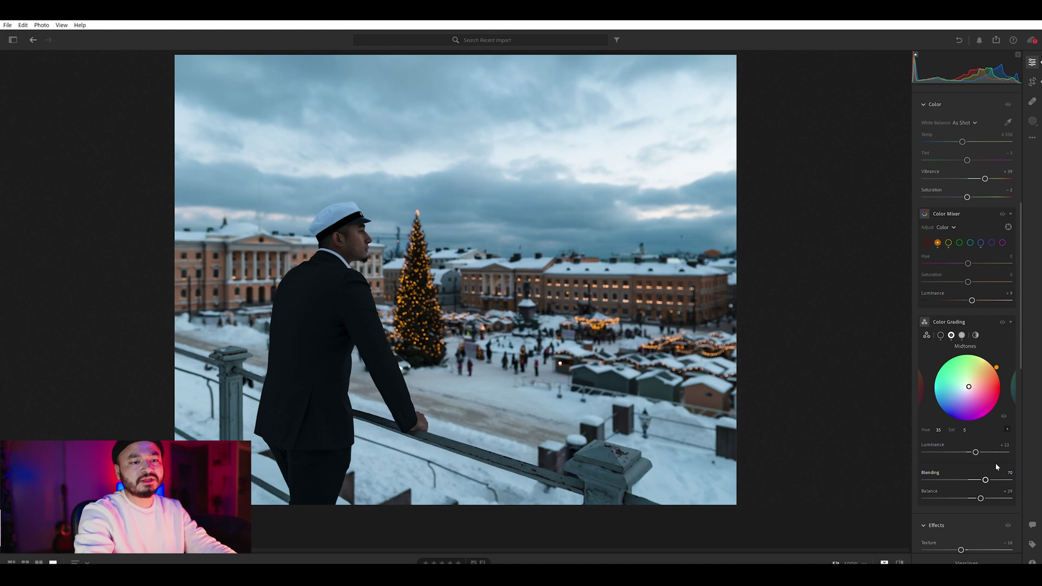
Step: Compare the color-graded photo with the original, then return to the edited version
scroll(996, 467, down, 2)
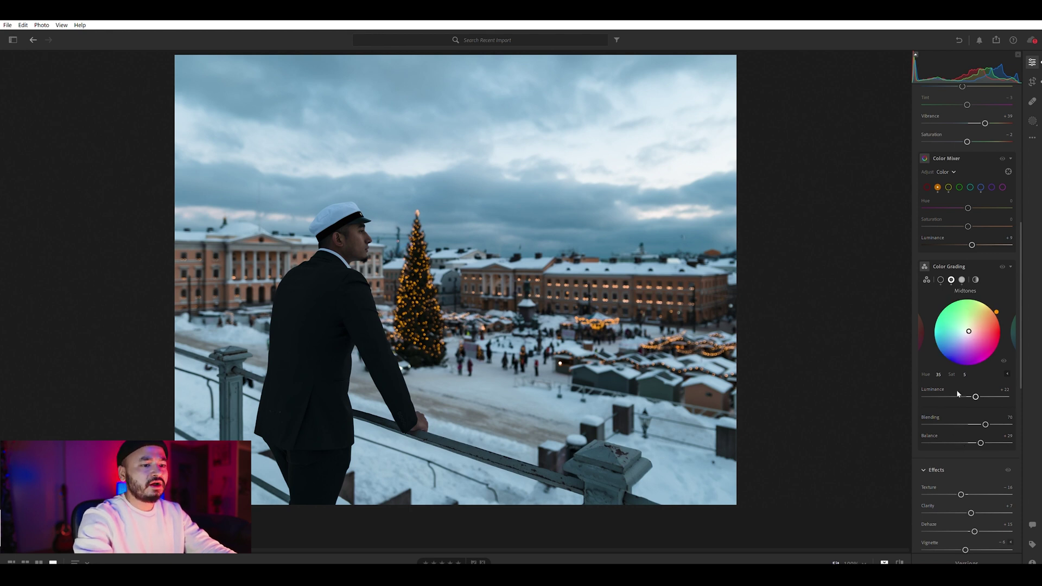
scroll(957, 390, up, 2)
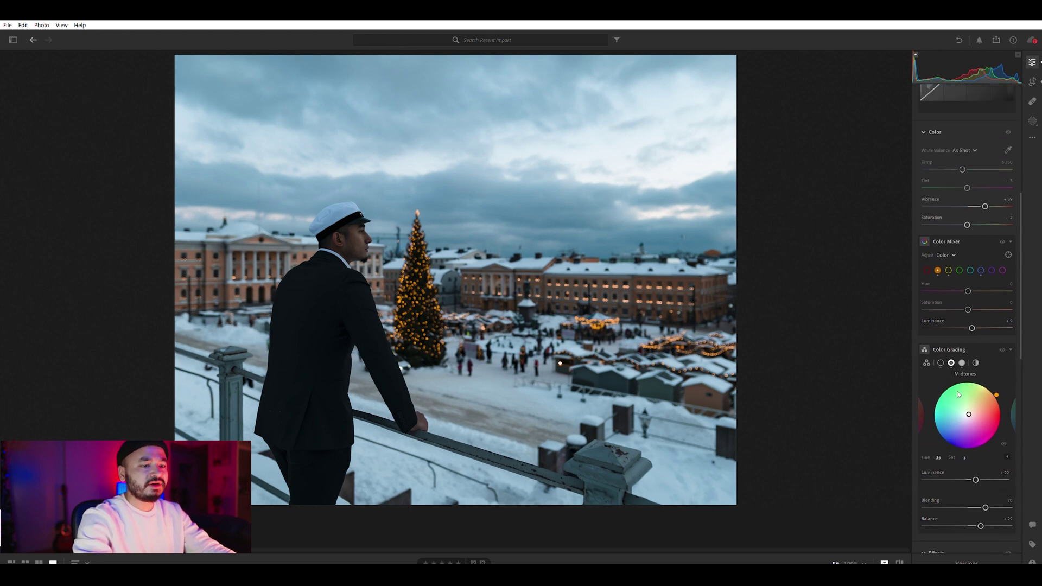
click(900, 560)
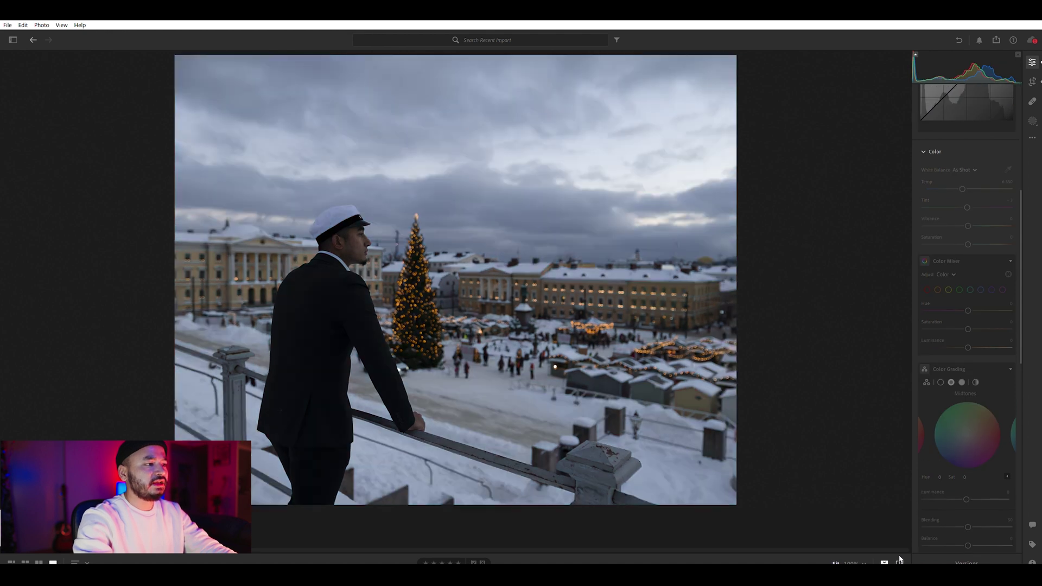
click(899, 560)
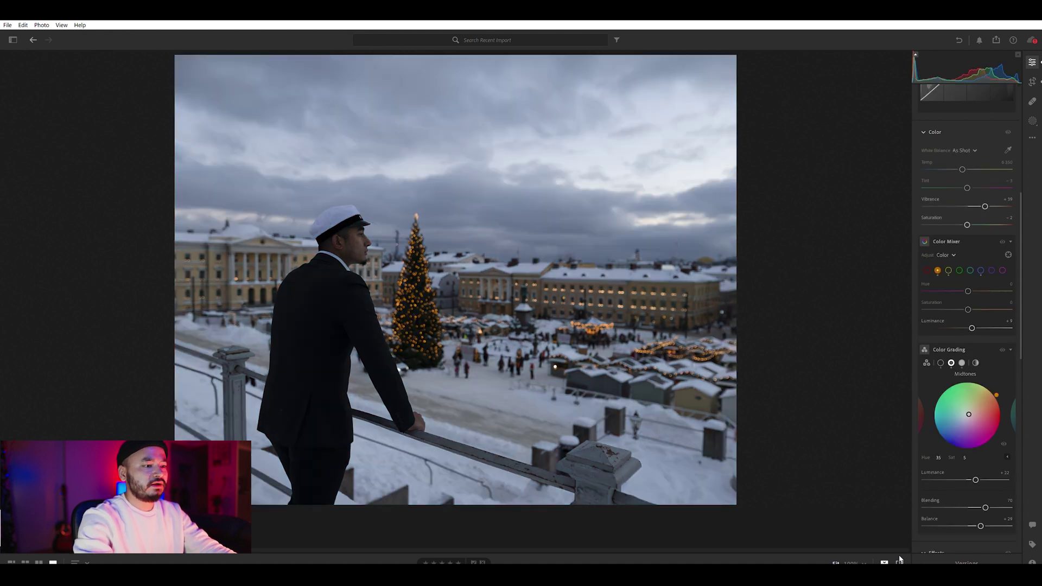
scroll(957, 347, up, 5)
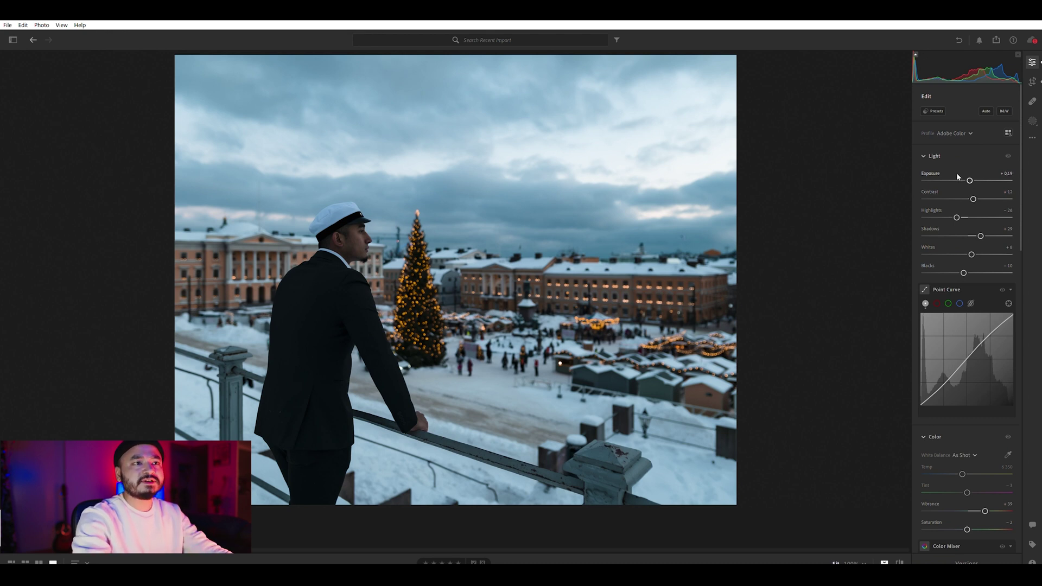
Step: Create a Subject mask covering the man at the railing
click(1035, 116)
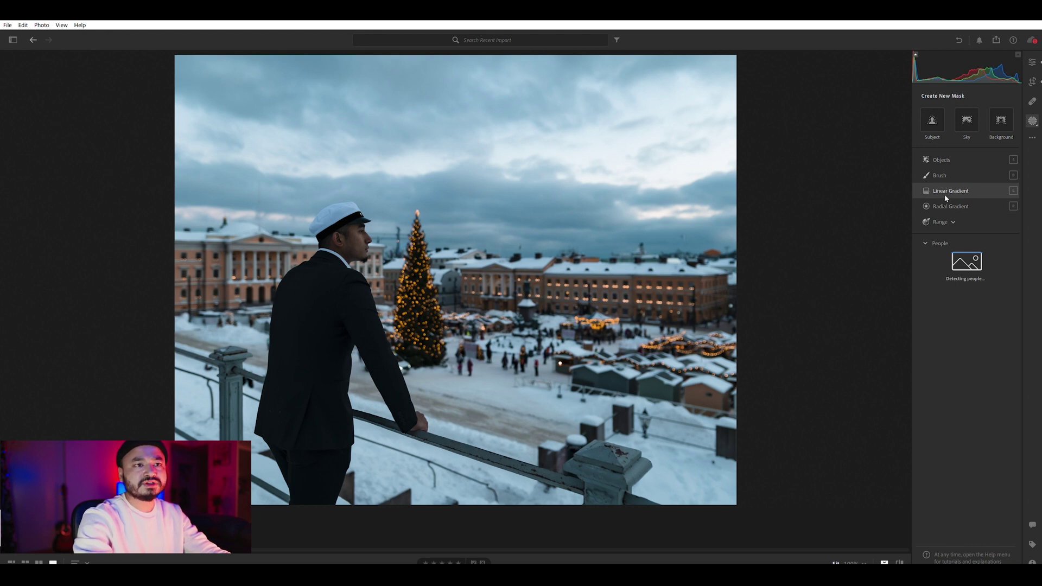
click(938, 117)
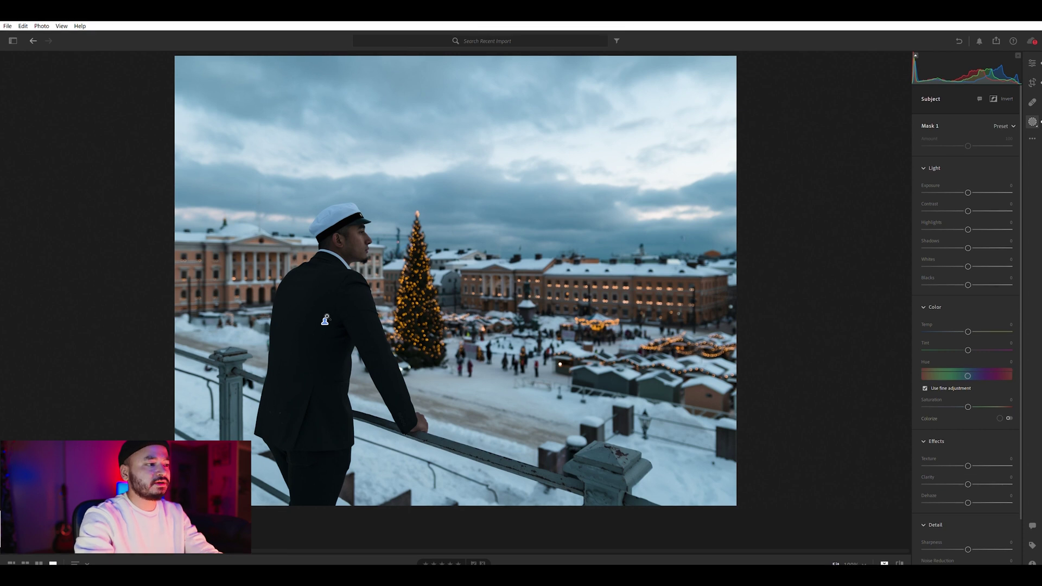
mouse_move(329, 315)
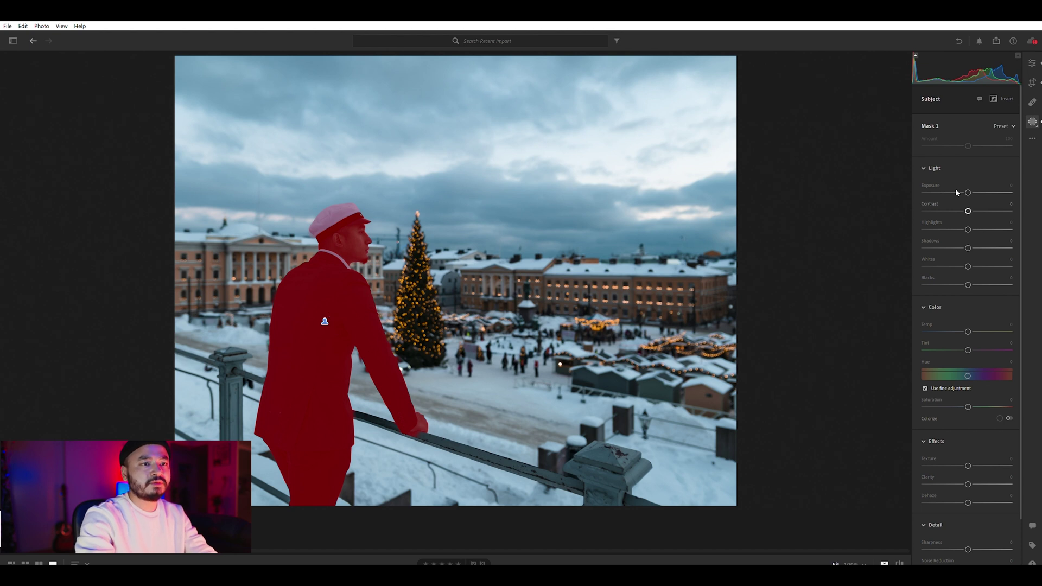
Step: Brighten the masked man with Exposure +0.52, Highlights −5 and Shadows +27
drag(967, 191, 972, 187)
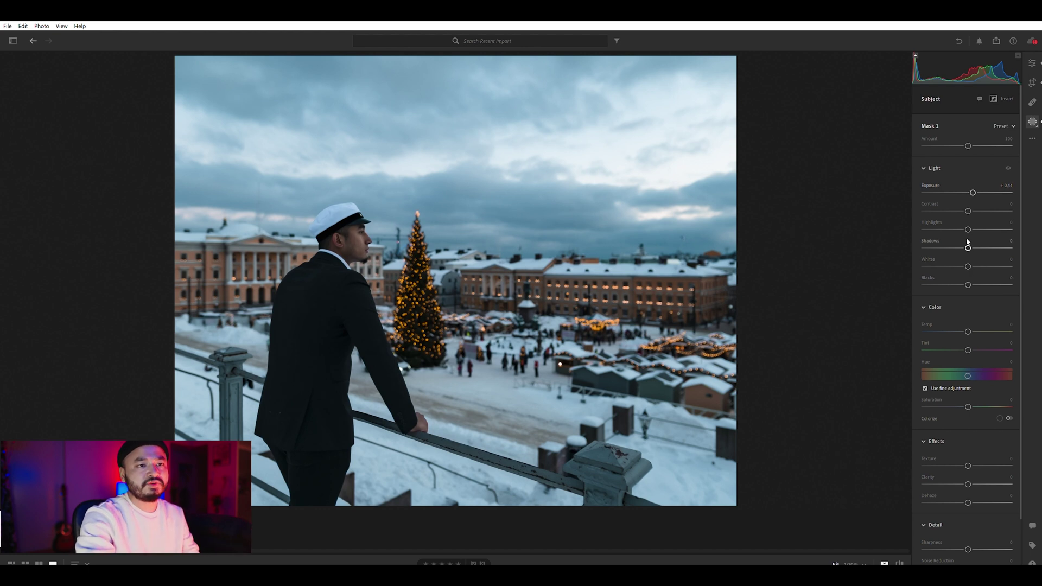
drag(967, 242, 978, 242)
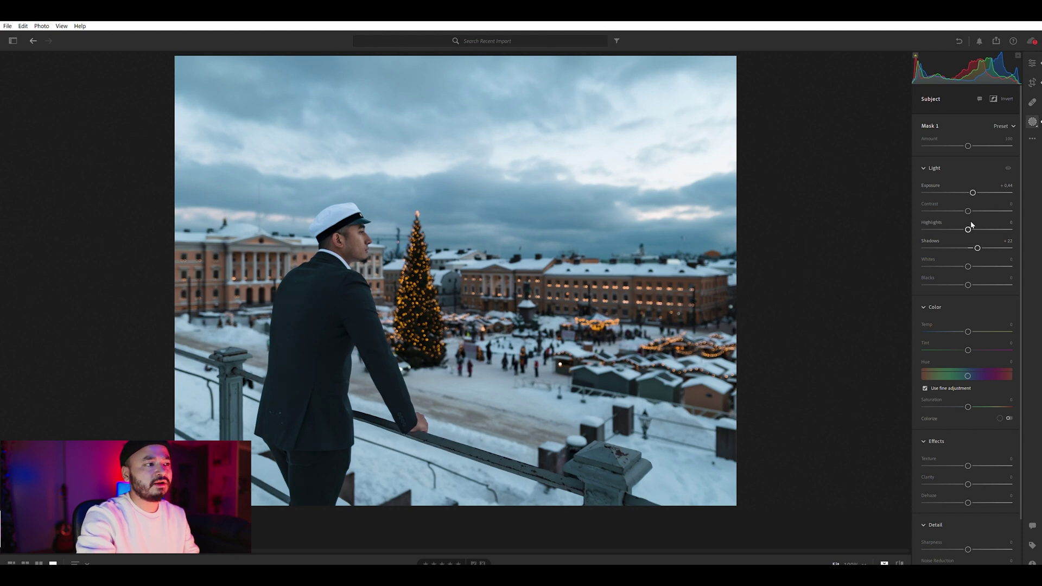
drag(969, 222, 968, 222)
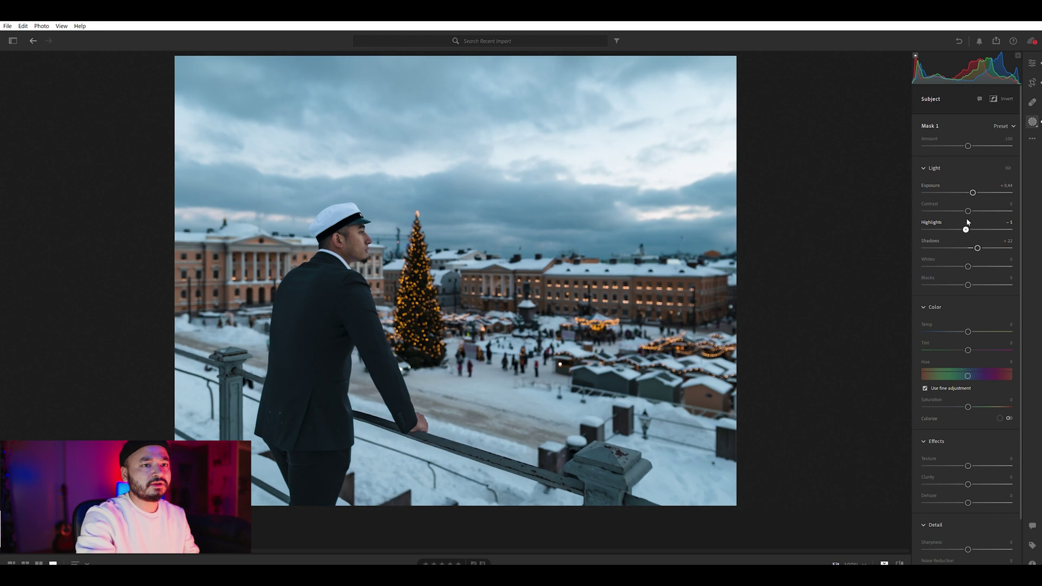
drag(967, 221, 982, 237)
drag(972, 191, 975, 188)
drag(979, 239, 981, 240)
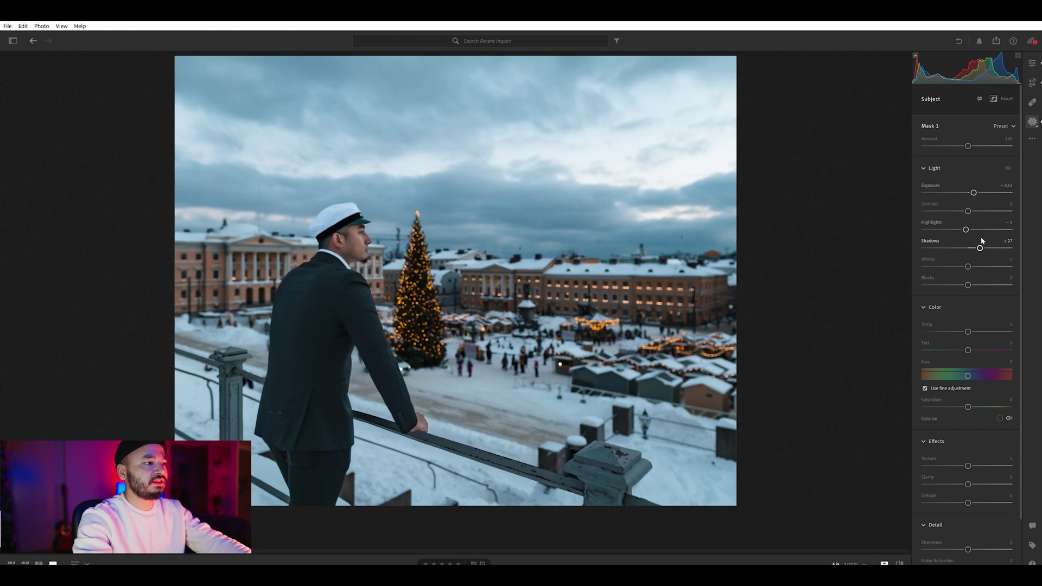
Step: Return to the global edit settings and raise the whole photo's Exposure slightly
click(1035, 60)
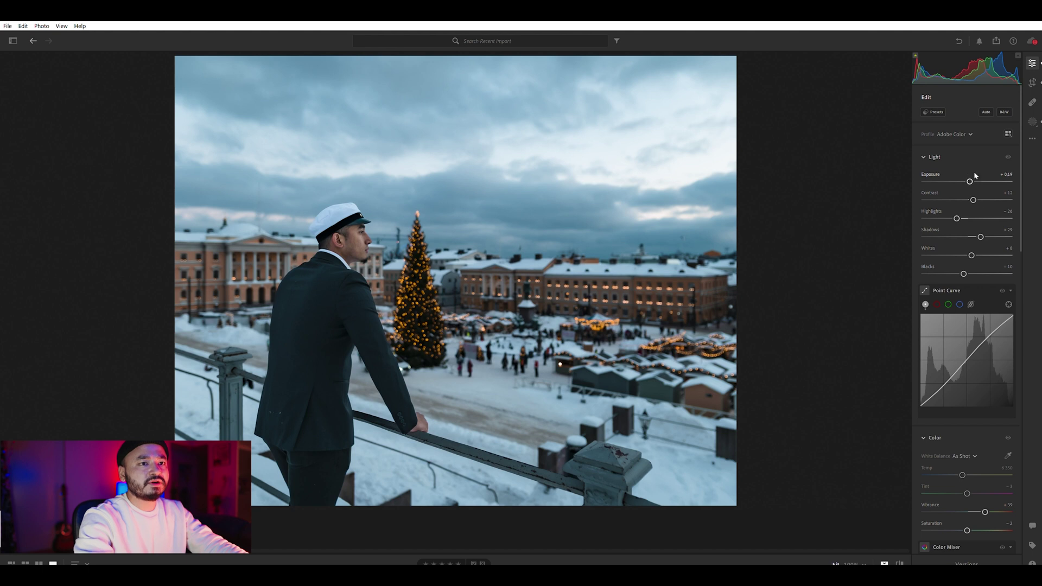
scroll(971, 170, up, 1)
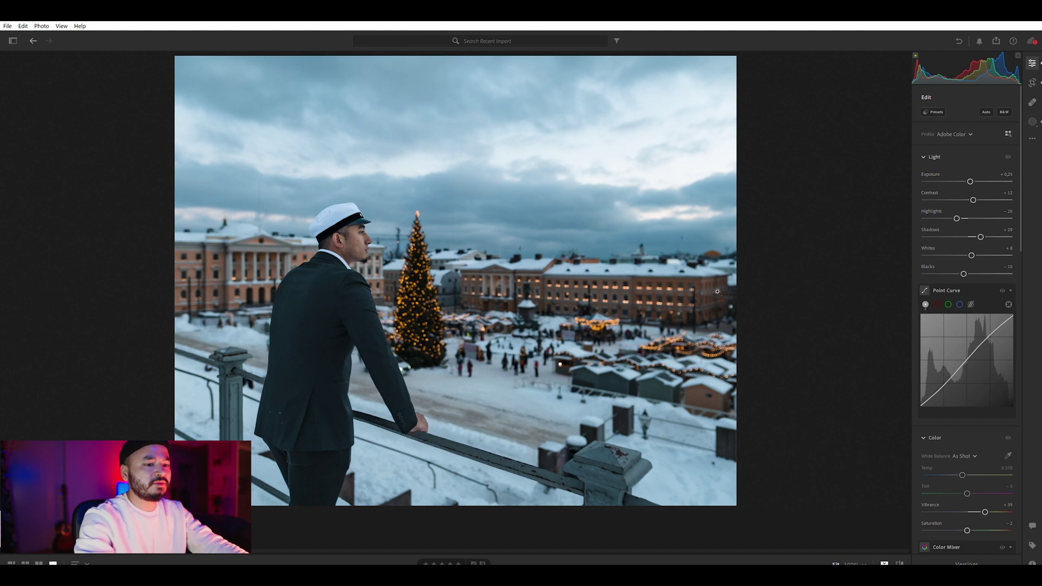
Step: Compare the finished edit with the original photo and review the light, color and color grading settings
click(898, 562)
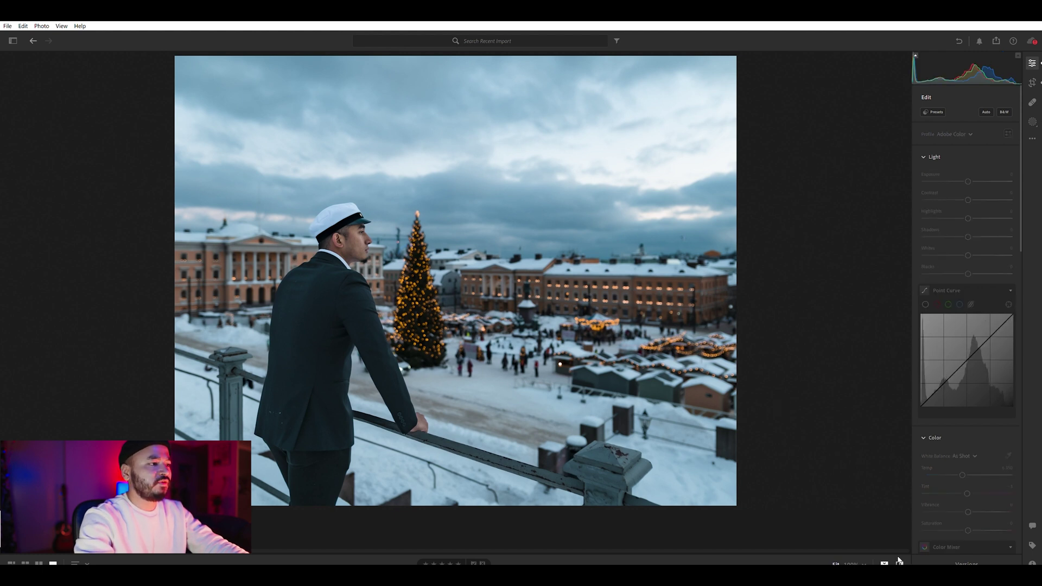
click(898, 562)
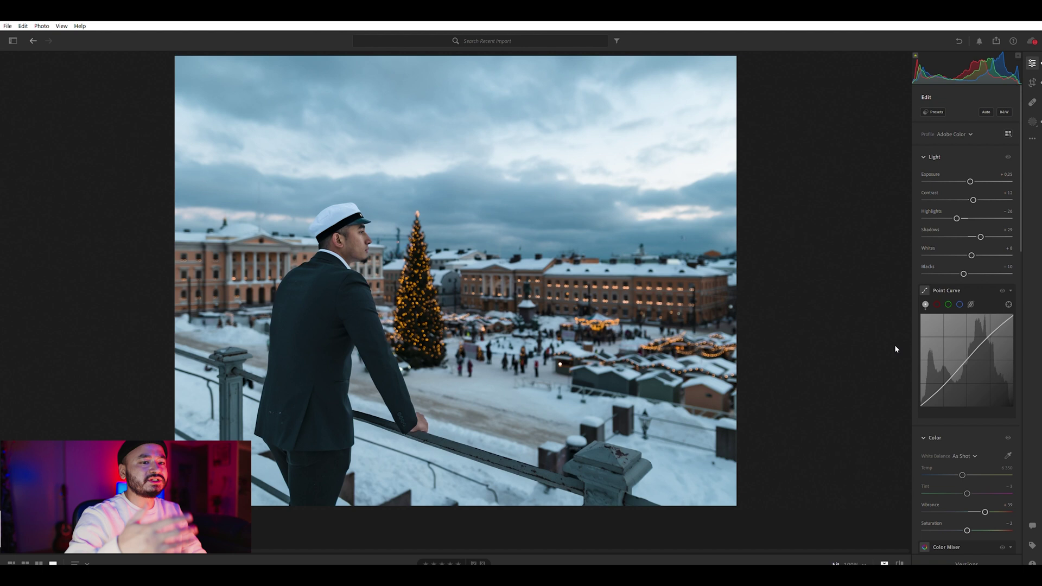
scroll(972, 426, down, 5)
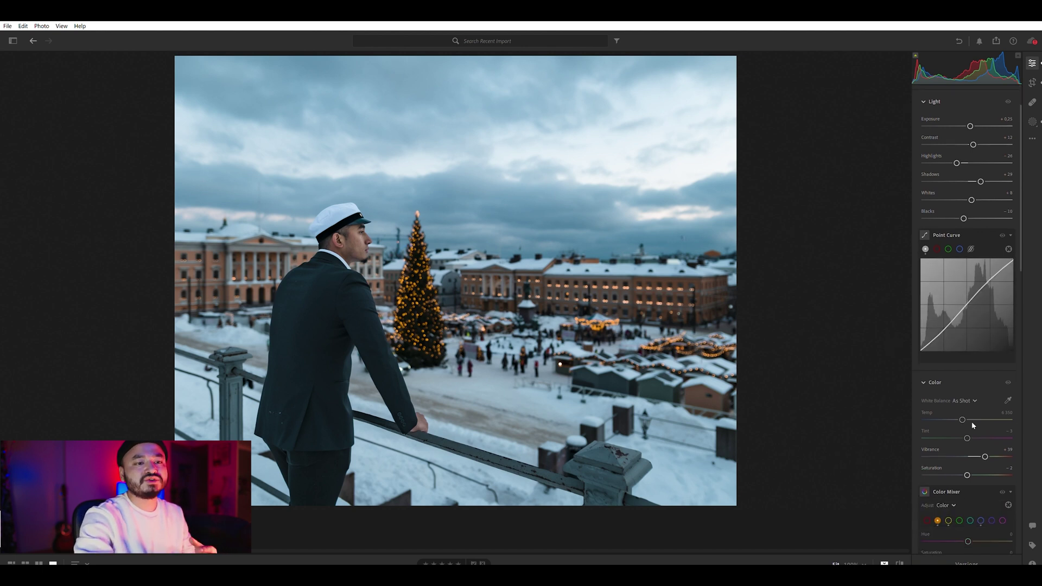
scroll(972, 425, down, 2)
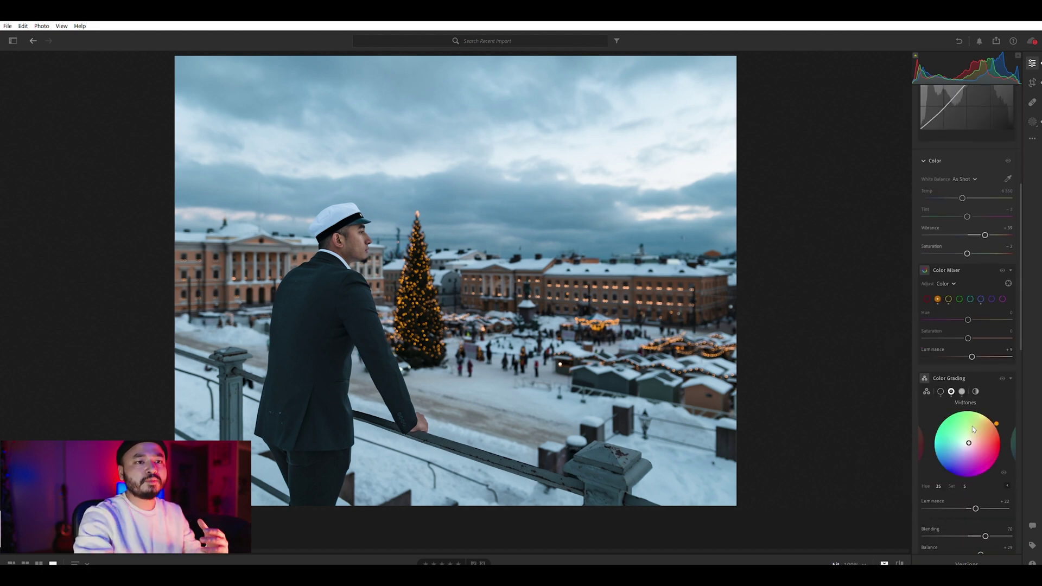
scroll(972, 426, up, 8)
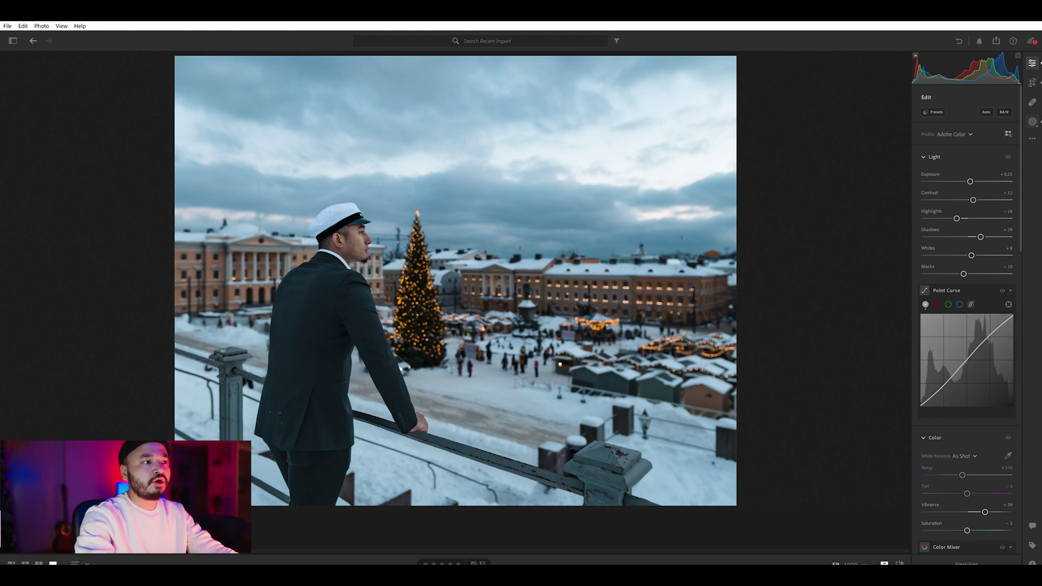
Step: Create a Background mask and set its Saturation to +14, Shadows to +25 and Highlights to +10
click(1033, 115)
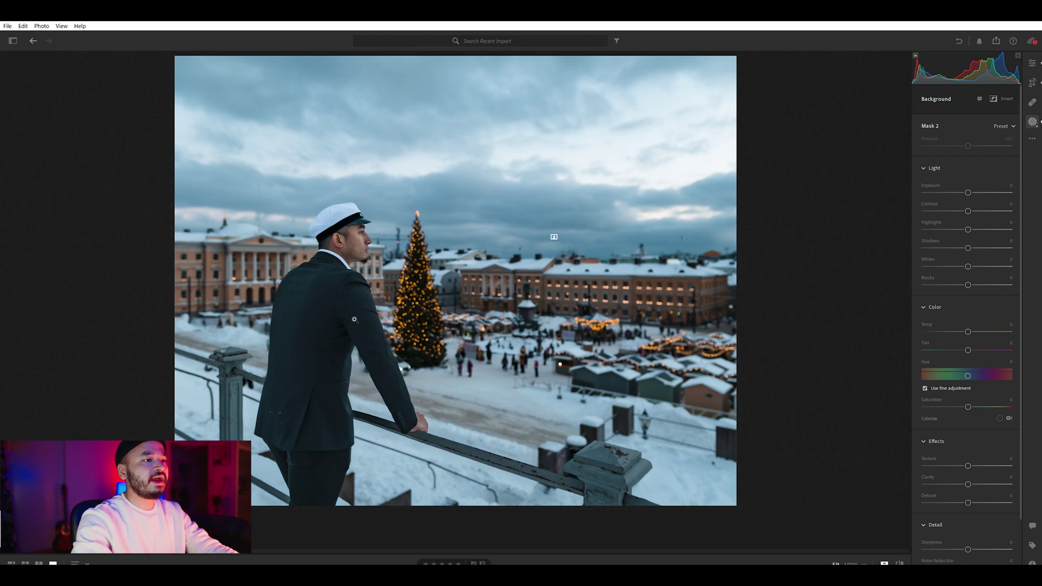
mouse_move(561, 231)
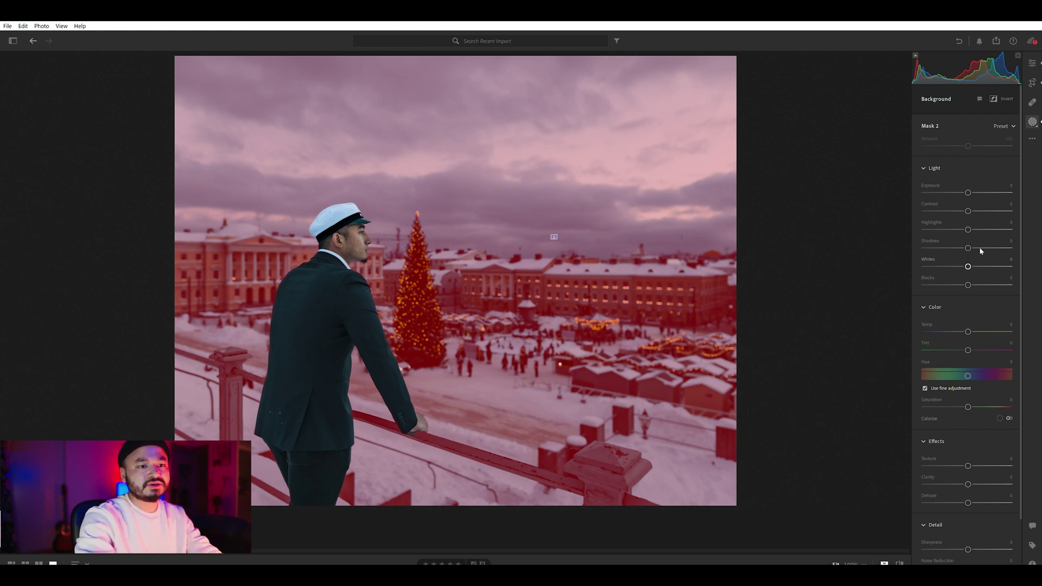
drag(969, 400, 971, 401)
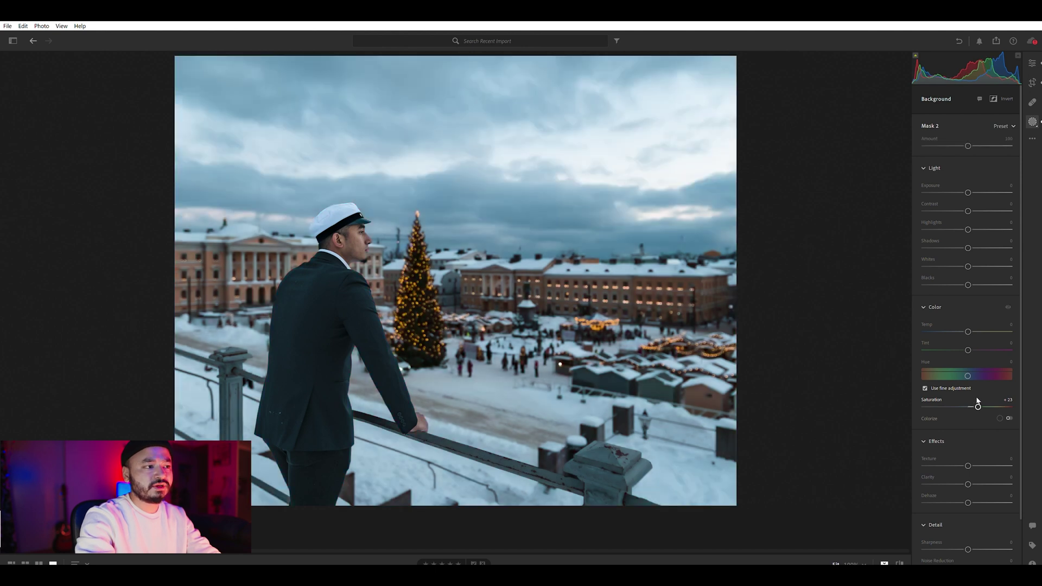
drag(977, 398, 973, 402)
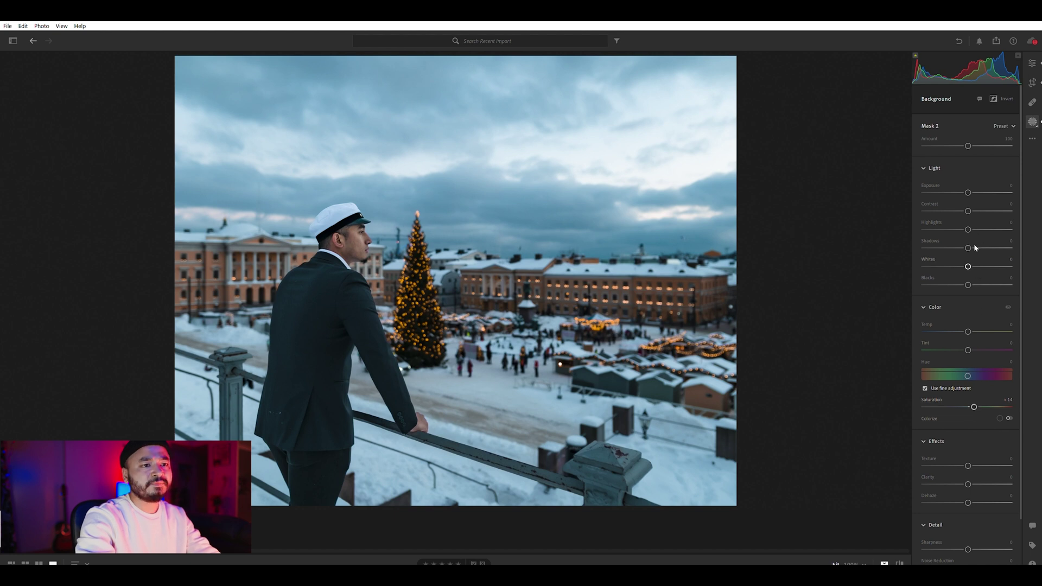
drag(975, 242, 983, 241)
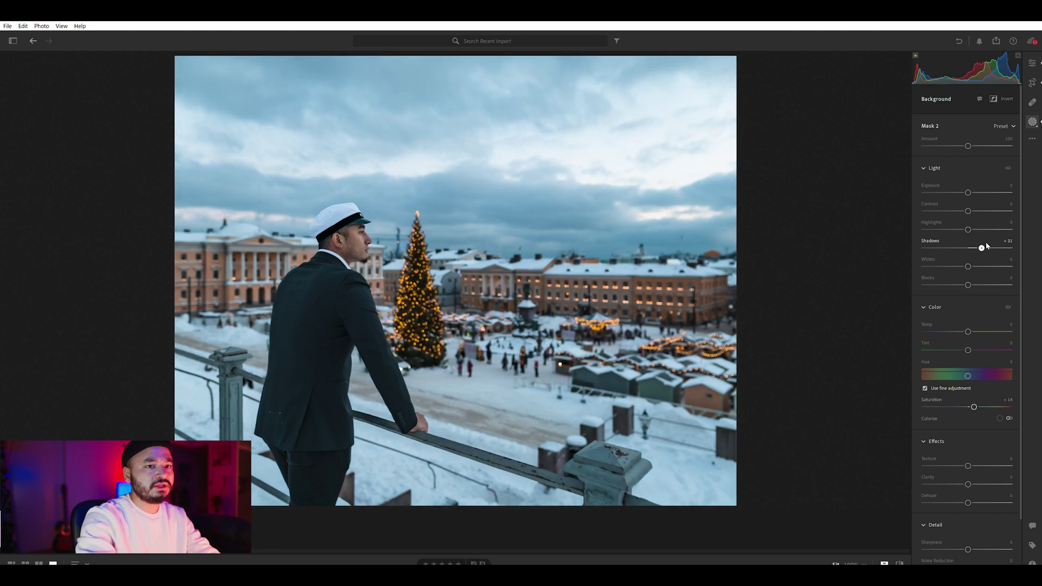
drag(986, 246, 974, 222)
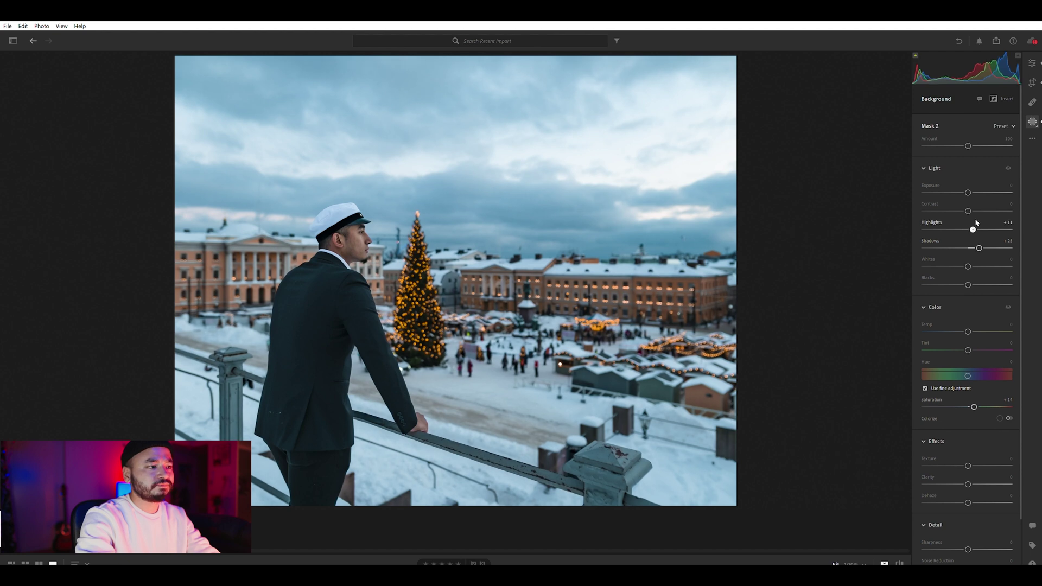
drag(976, 222, 976, 225)
Step: Soften the masked background with Texture −16, Clarity −5 and Sharpness −4
scroll(975, 298, down, 2)
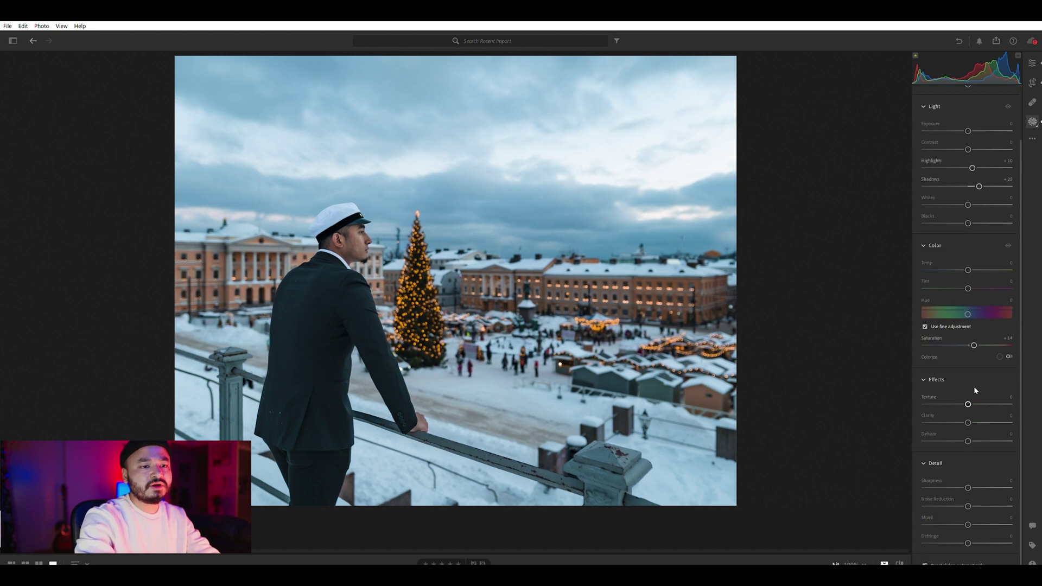
drag(966, 400, 963, 400)
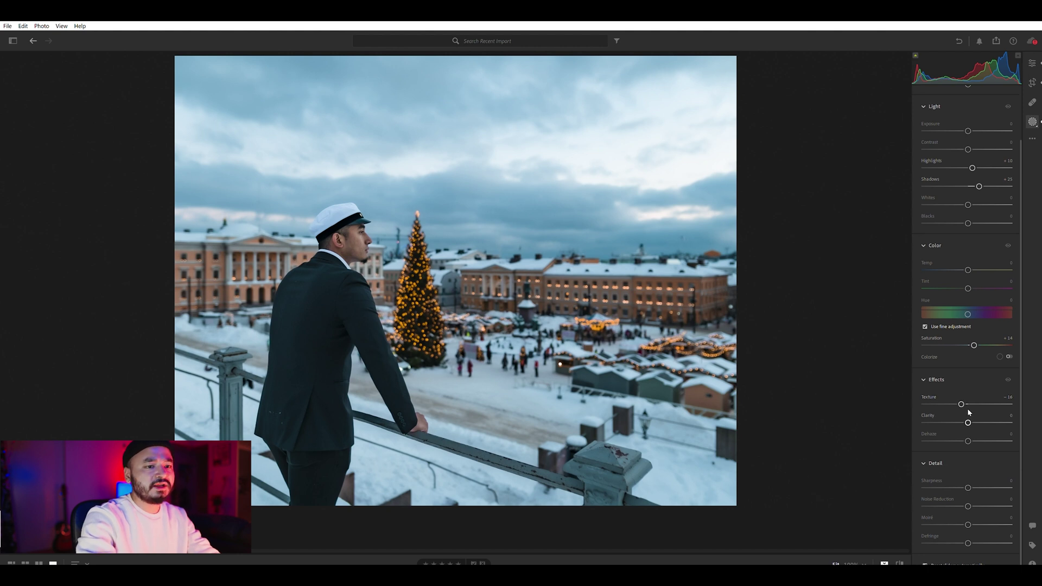
drag(968, 421, 966, 420)
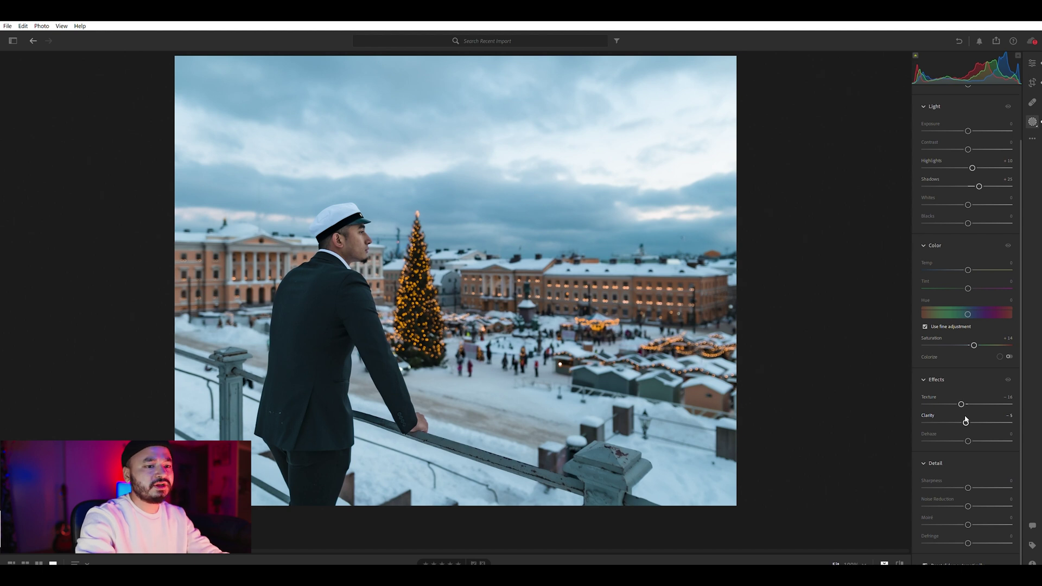
drag(968, 487, 966, 487)
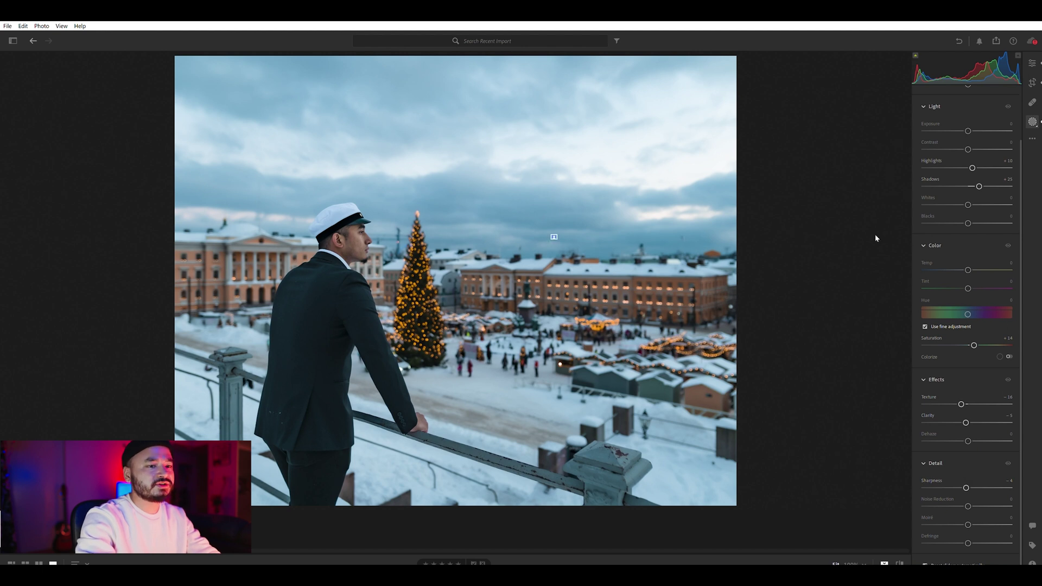
Step: Sharpen the Subject mask with Clarity +6 and Sharpness +3, reset its Highlights and raise its Exposure slightly
key(ctrl+v)
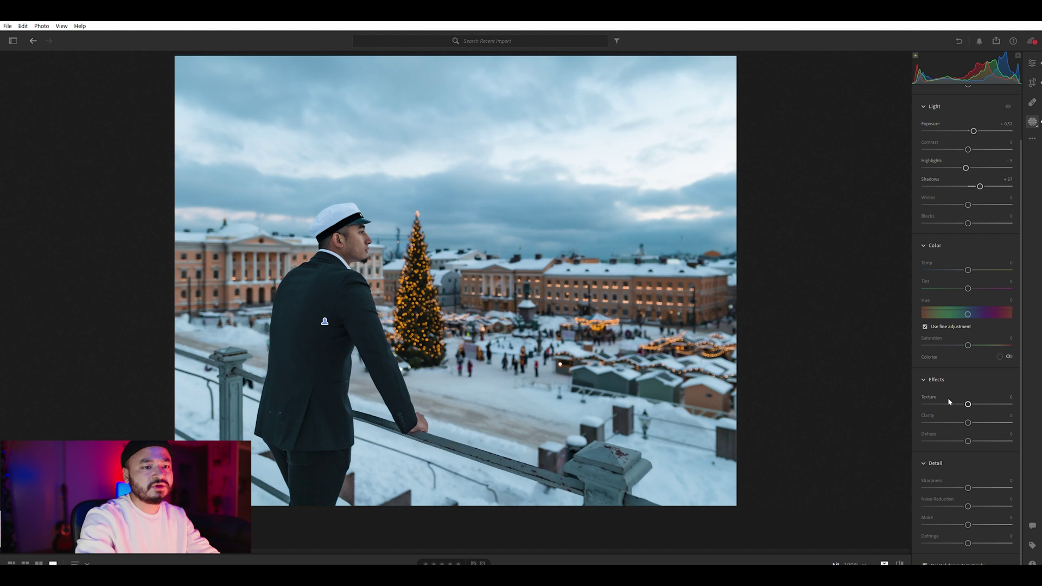
drag(967, 423, 971, 415)
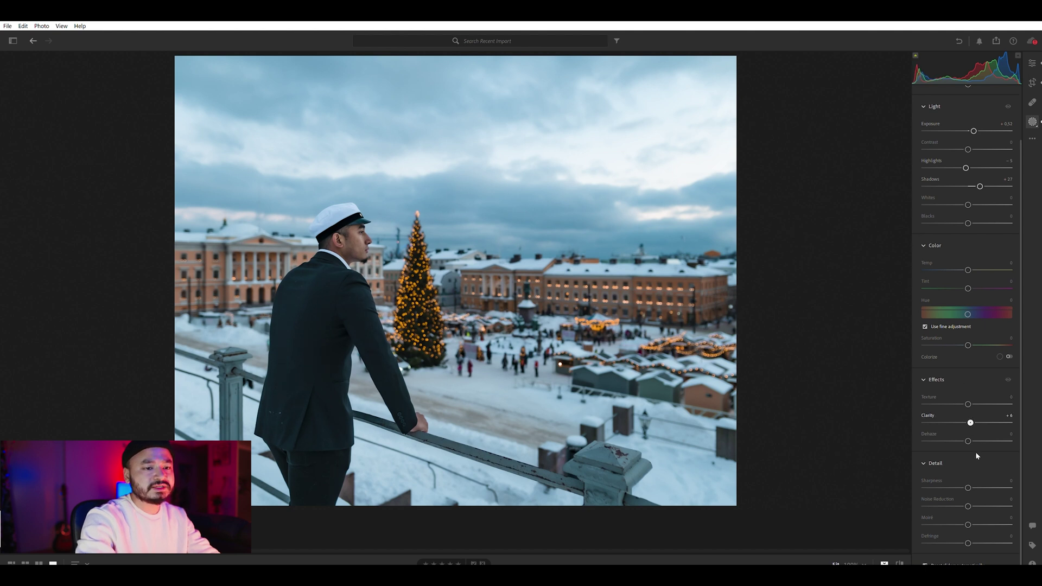
drag(968, 478, 970, 479)
scroll(968, 348, up, 2)
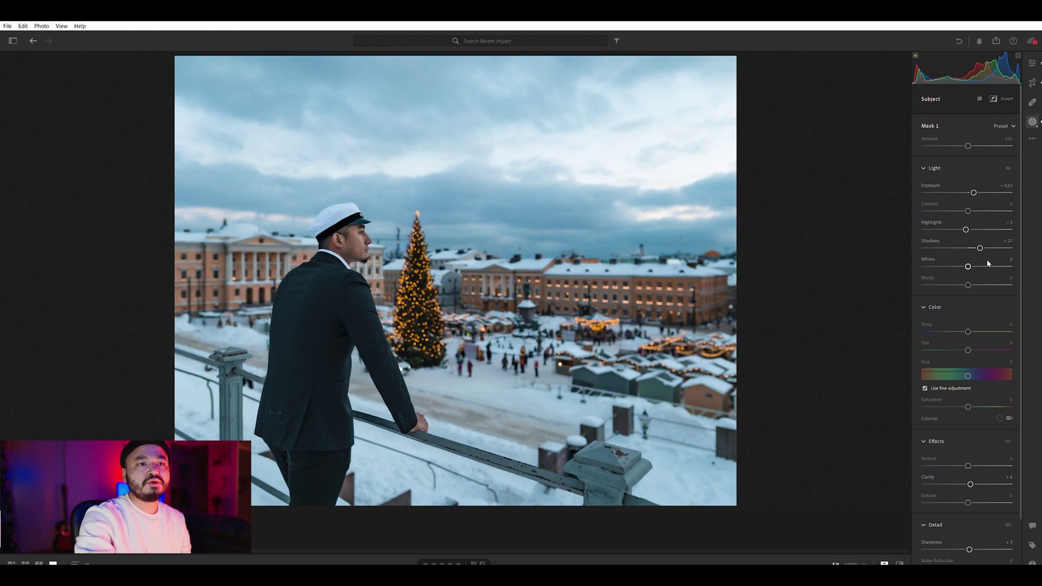
double_click(965, 230)
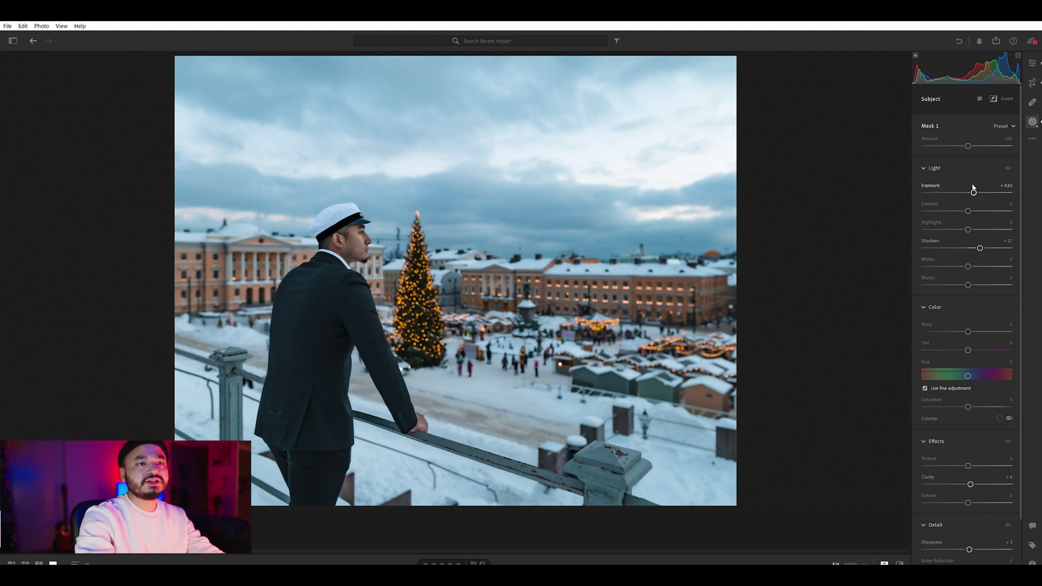
drag(973, 190, 975, 190)
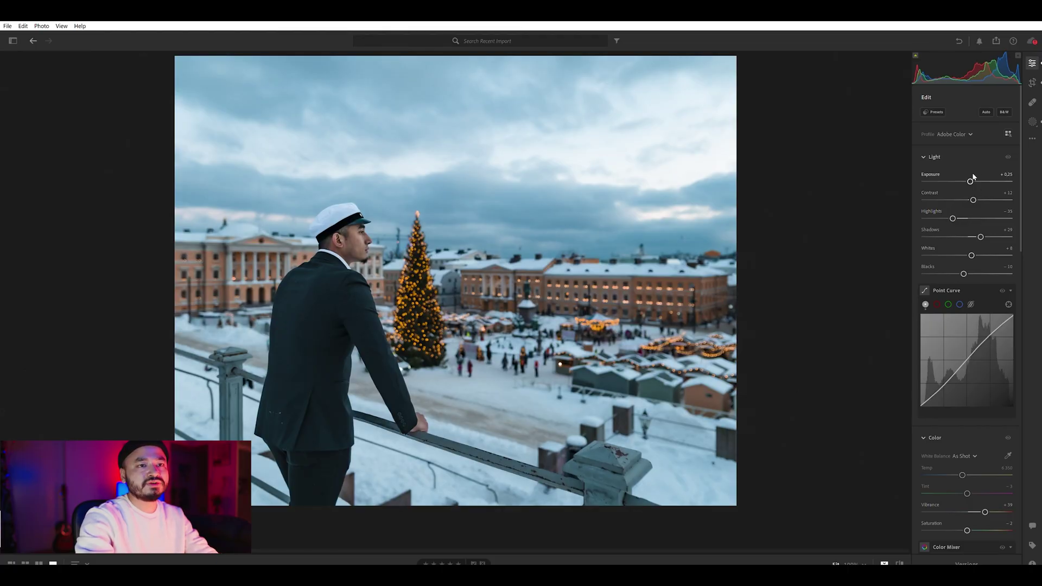
Step: Set the whole photo's Highlights to −35 and Exposure to +0.31, and compare the edit with the original
drag(972, 175, 972, 175)
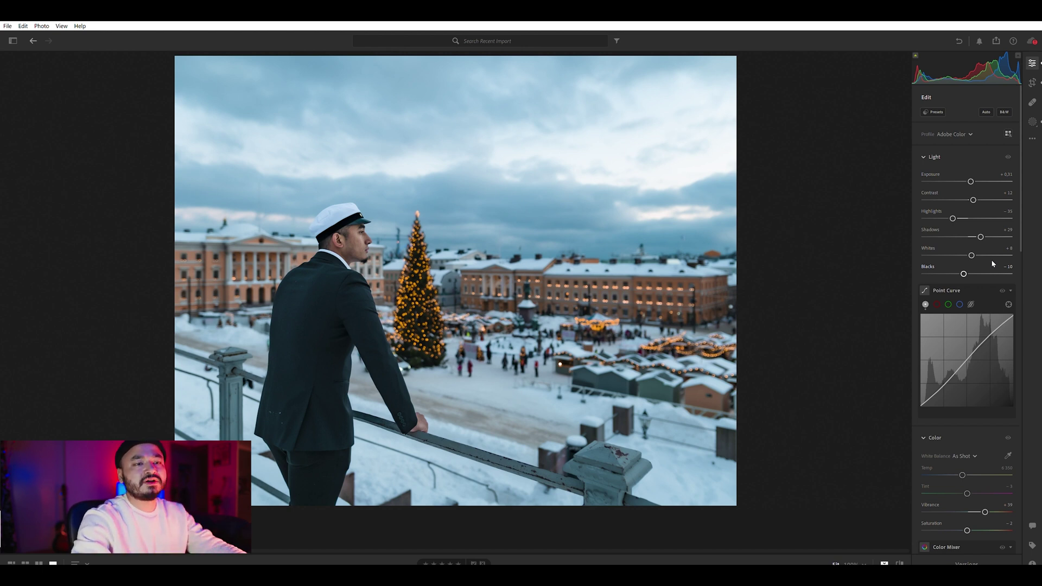
scroll(954, 269, down, 5)
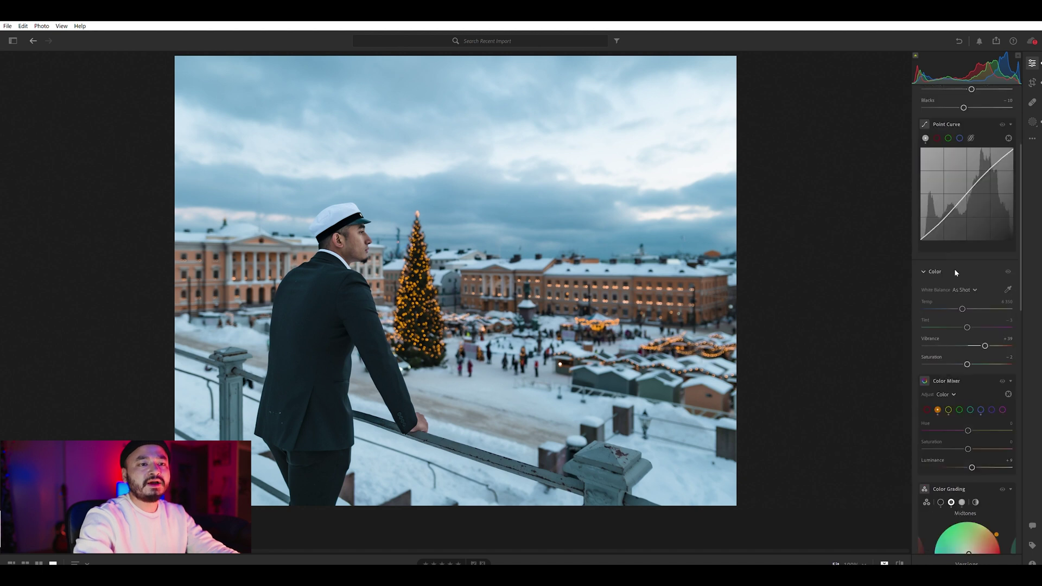
scroll(954, 268, down, 5)
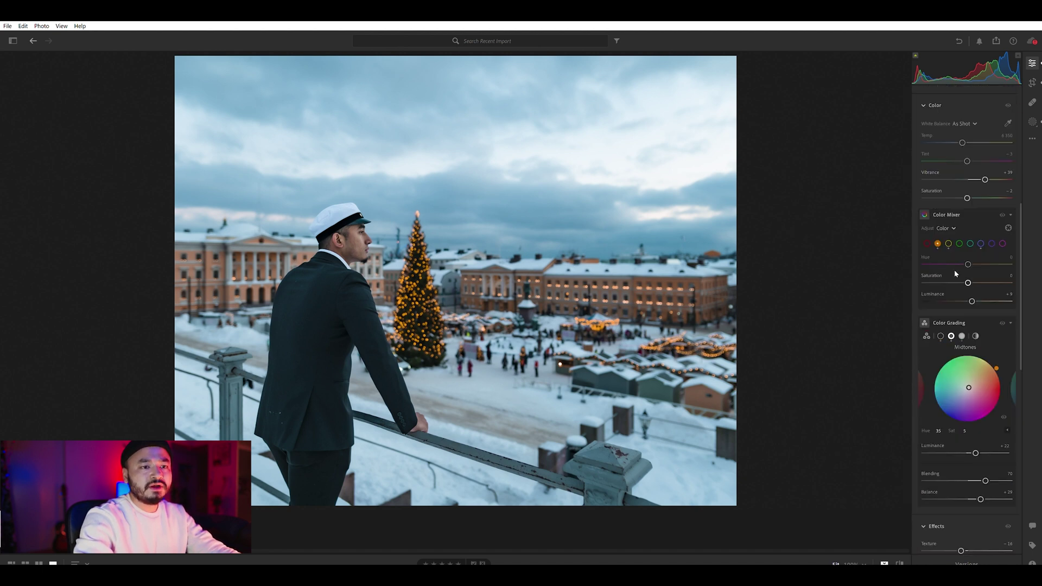
scroll(954, 274, down, 3)
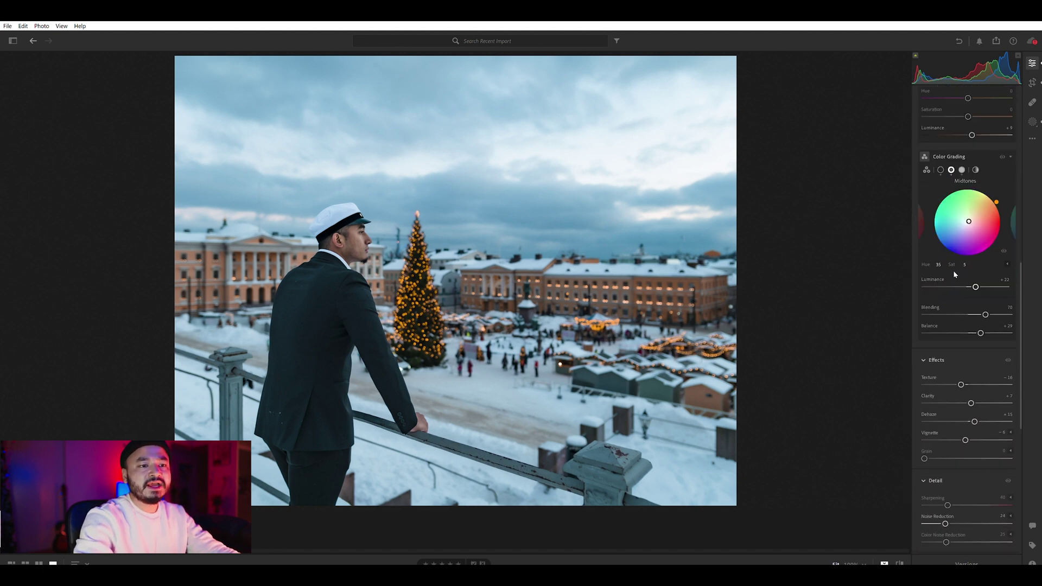
scroll(953, 270, down, 2)
scroll(949, 274, up, 6)
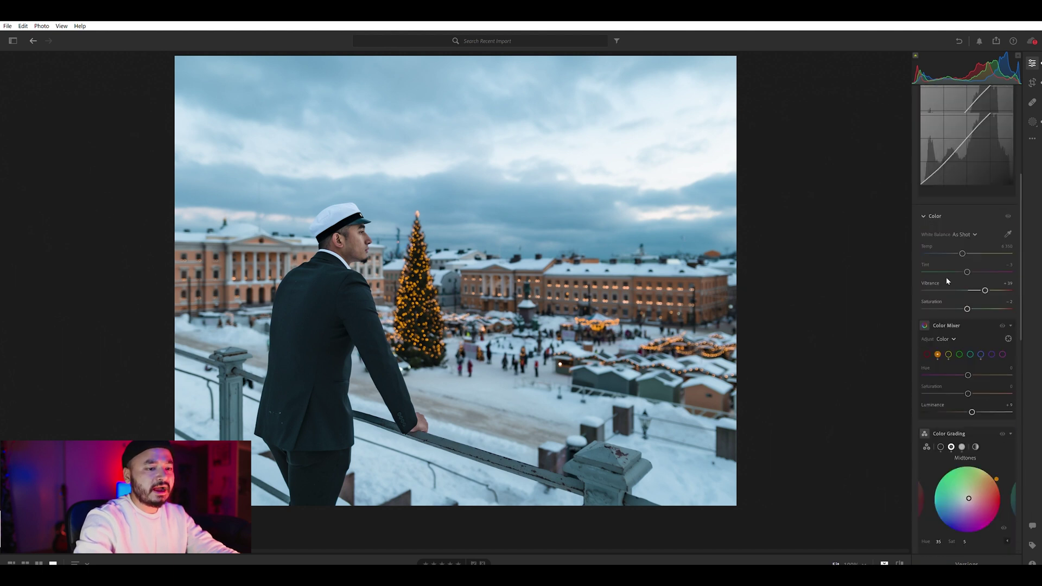
click(899, 561)
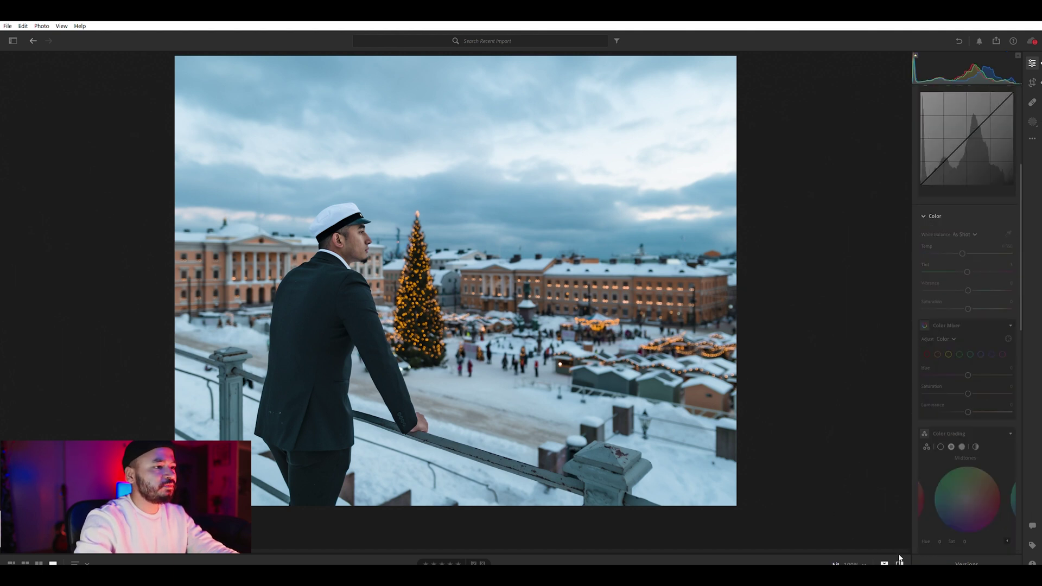
click(899, 562)
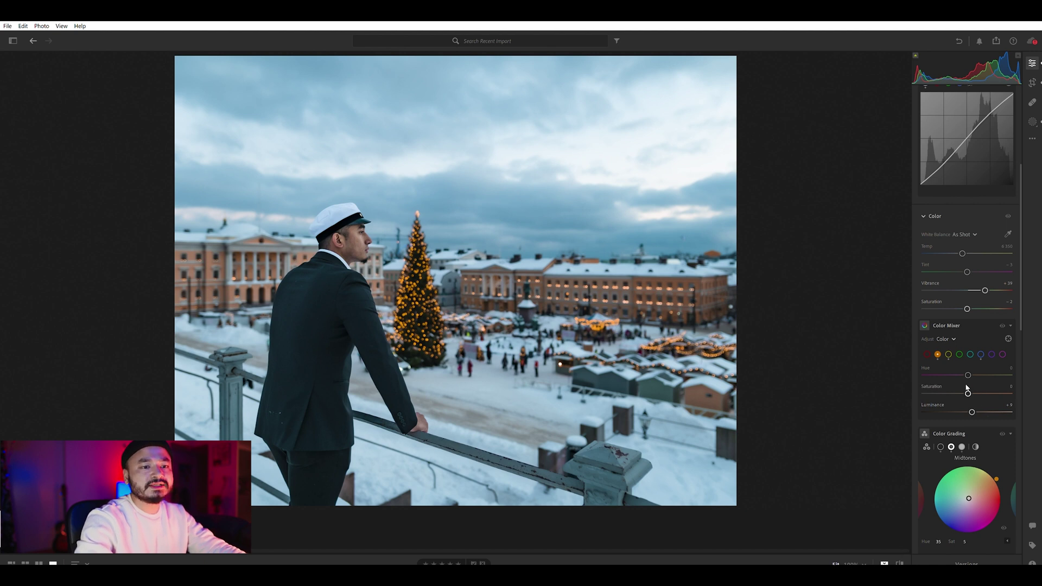
Step: Raise the orange Saturation to +20 and grade the midtones with Hue 35, Saturation 10 and Luminance +43
drag(969, 389, 979, 389)
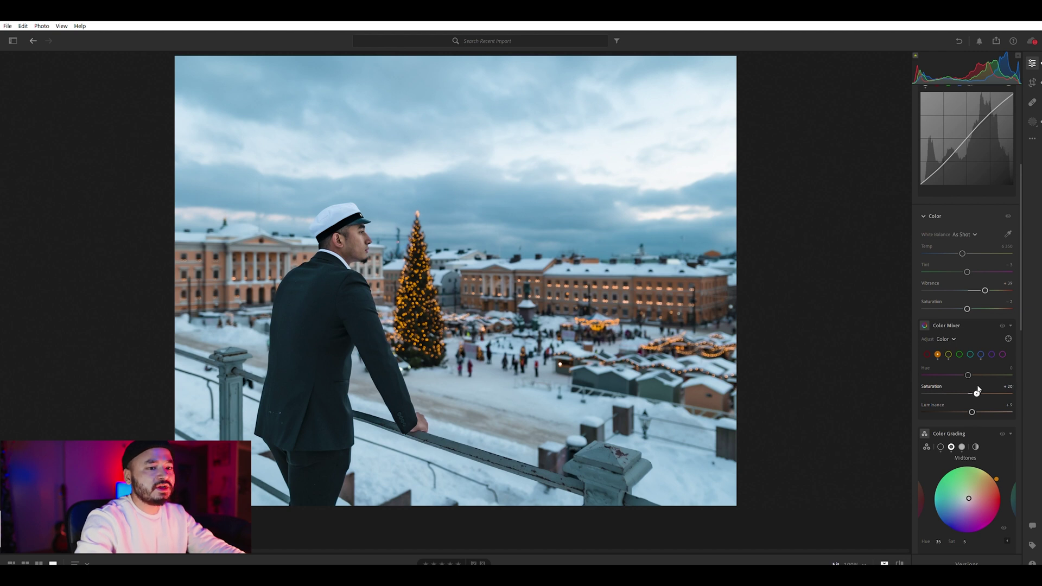
scroll(990, 378, down, 3)
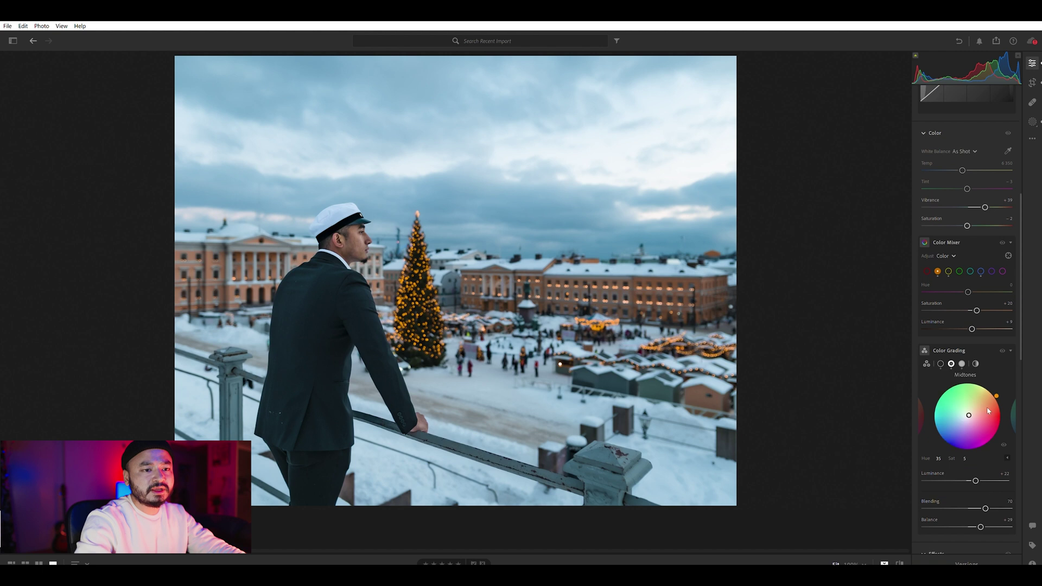
drag(971, 413, 972, 408)
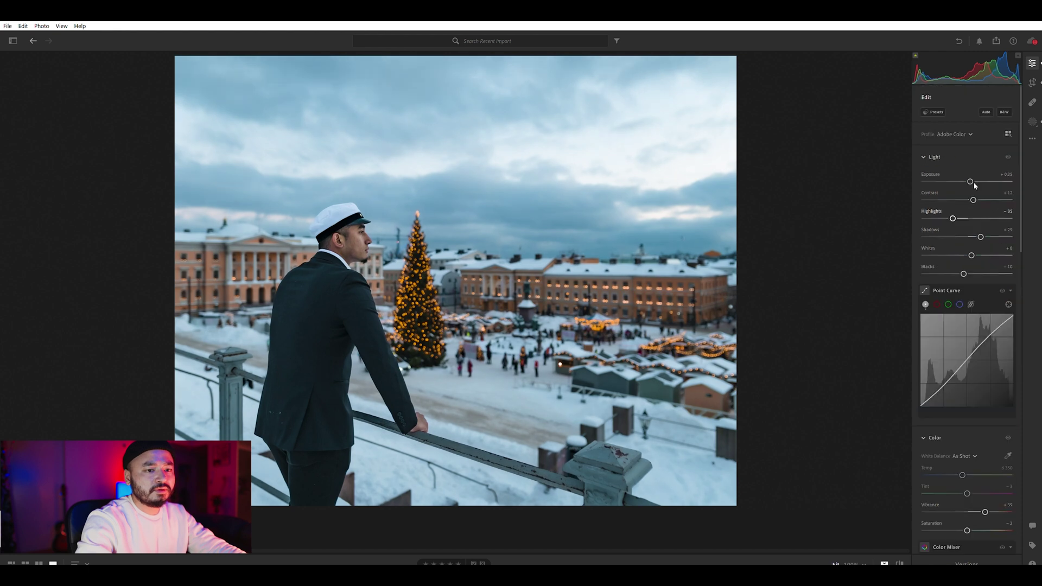
key(ctrl+z)
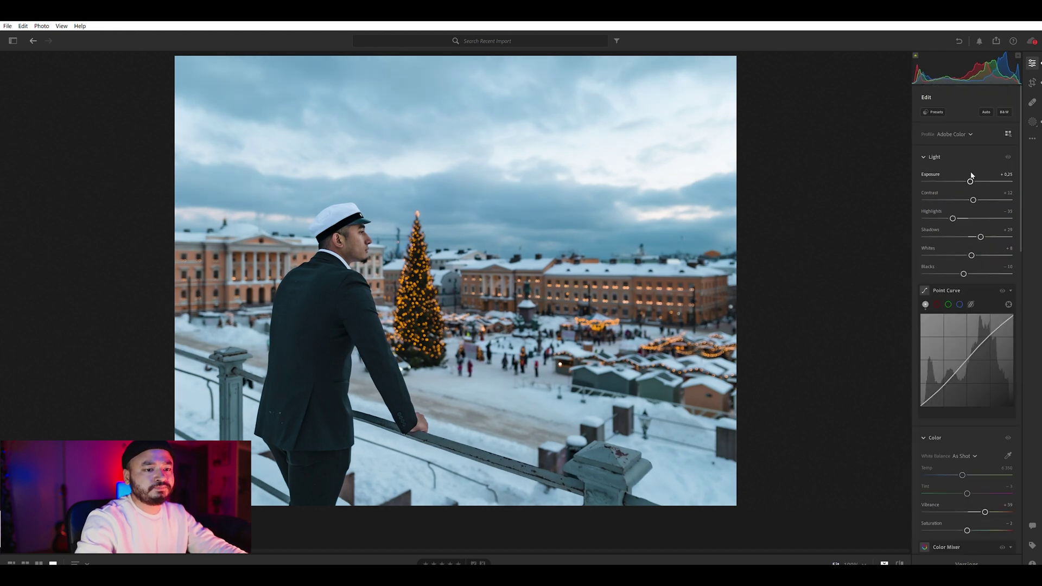
drag(978, 474, 987, 473)
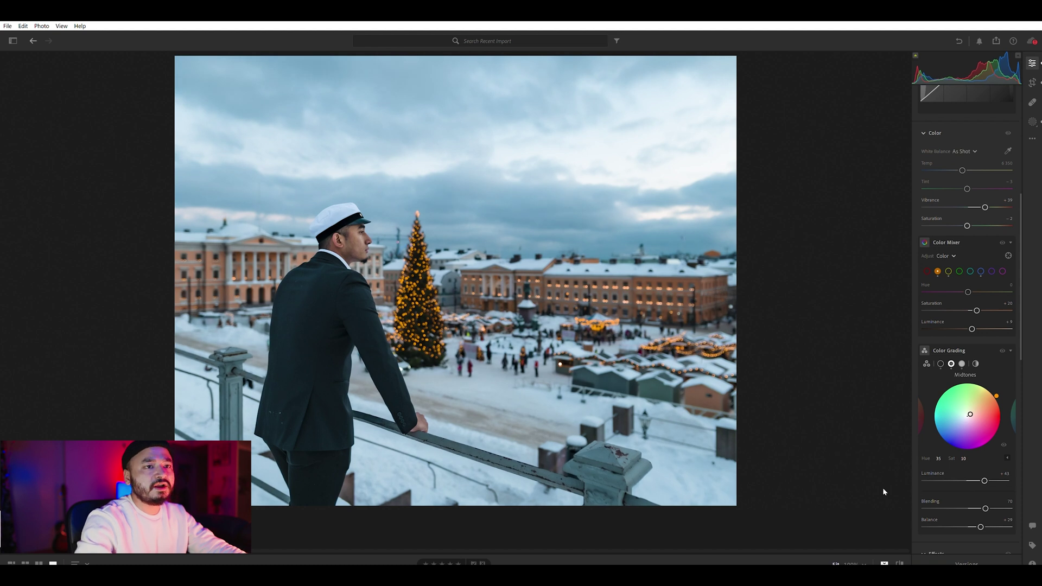
Step: Review the 5 x 4 crop and compare the finished edit with the original photo
scroll(950, 317, up, 1)
scroll(950, 317, up, 5)
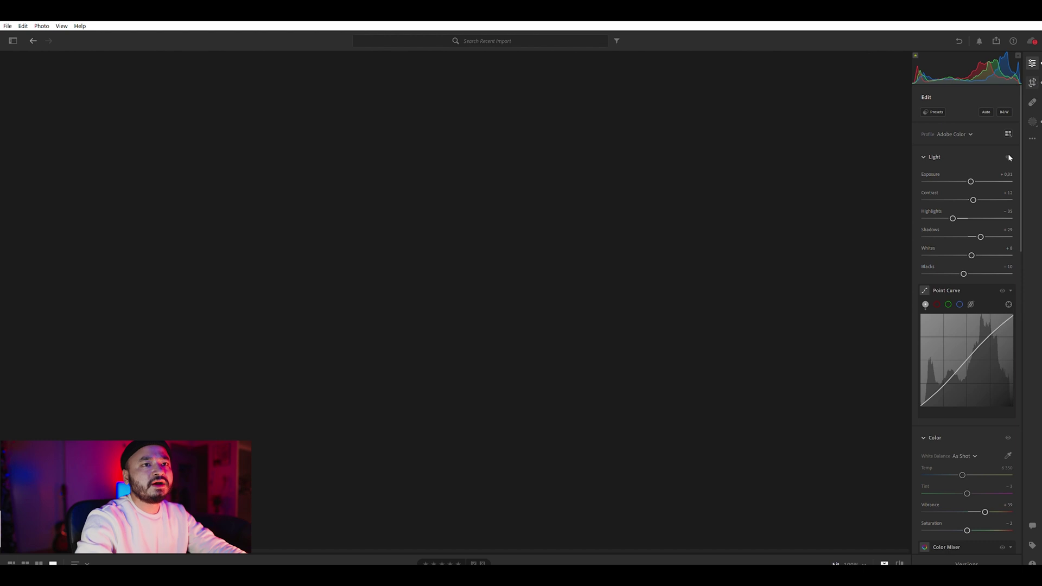
click(1035, 81)
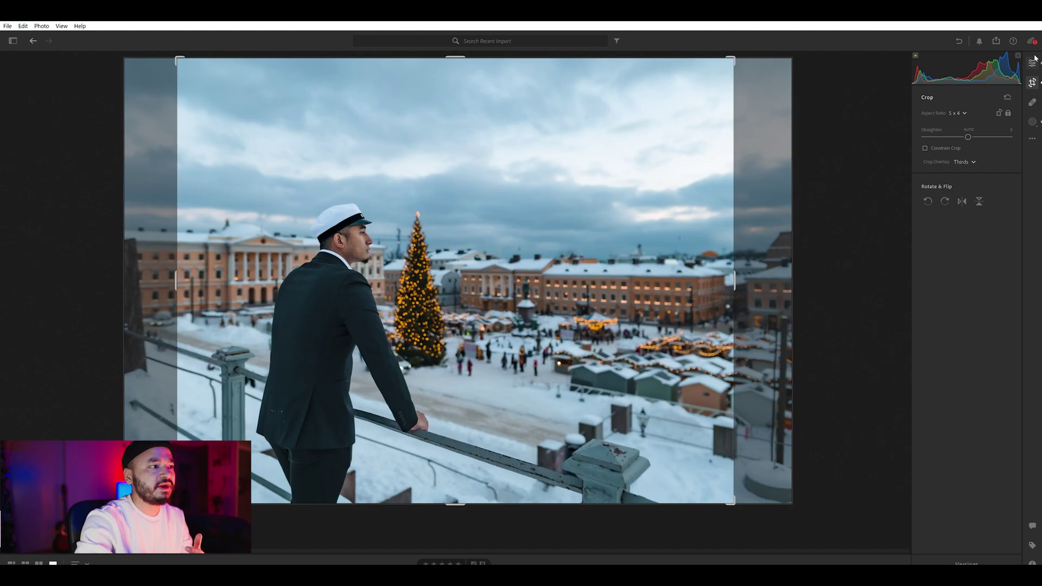
click(1033, 63)
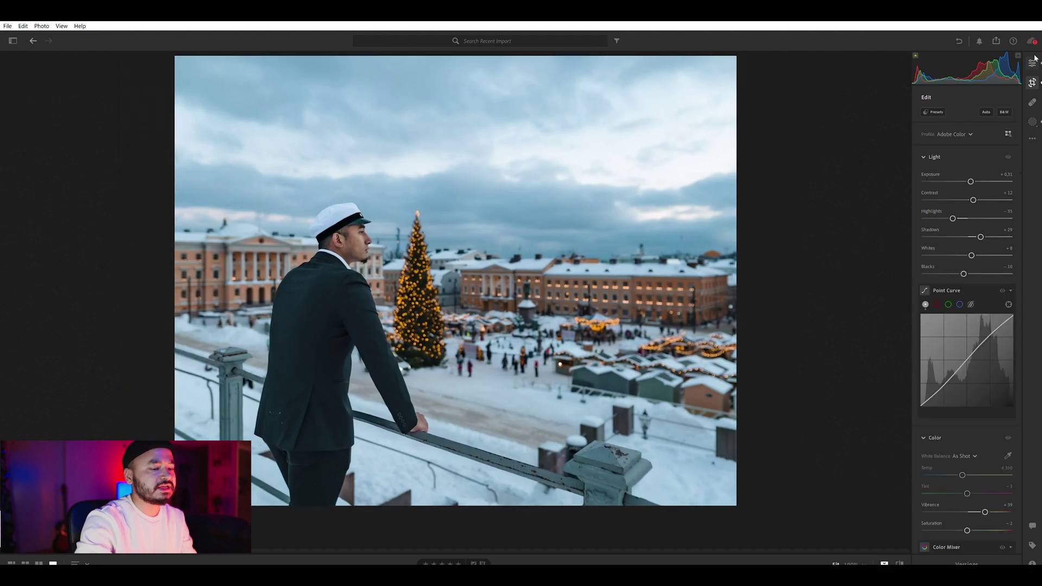
click(900, 557)
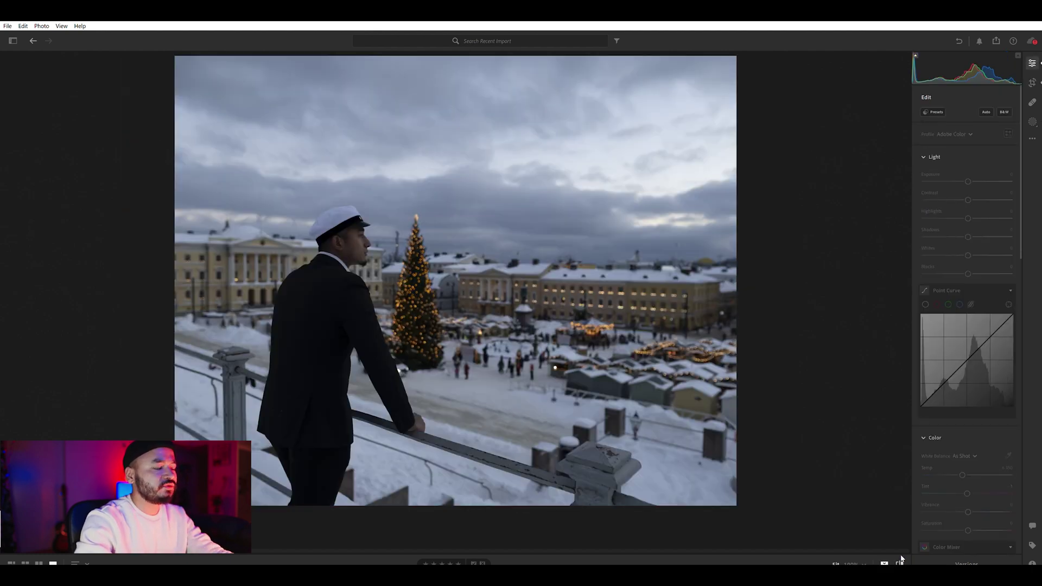
click(900, 557)
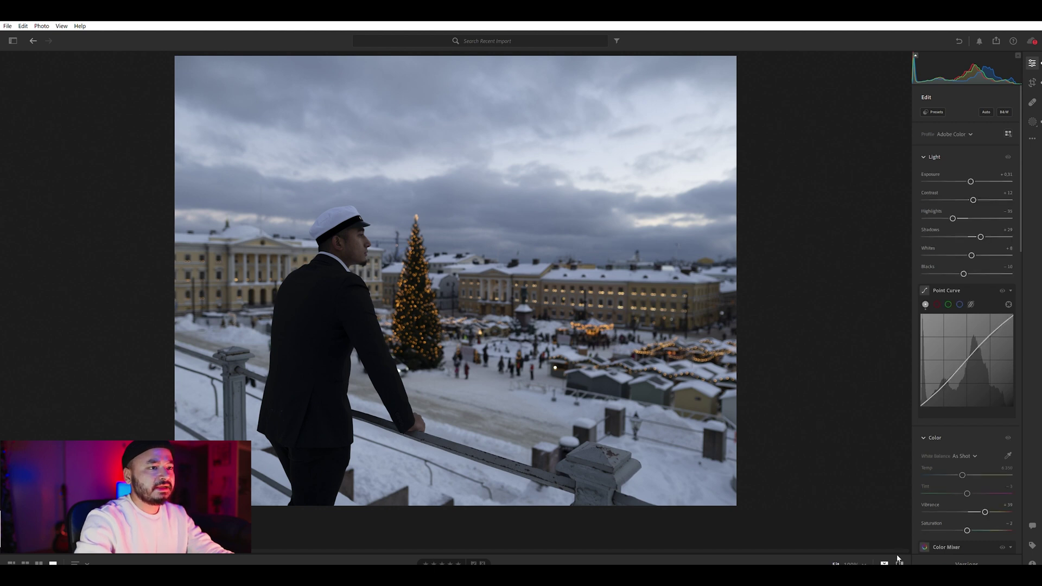
click(899, 559)
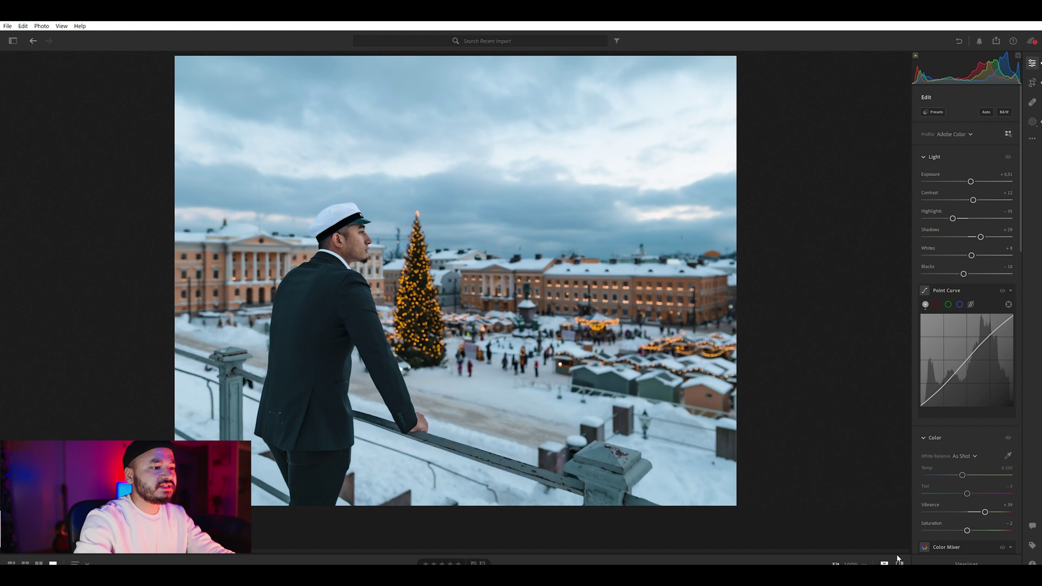